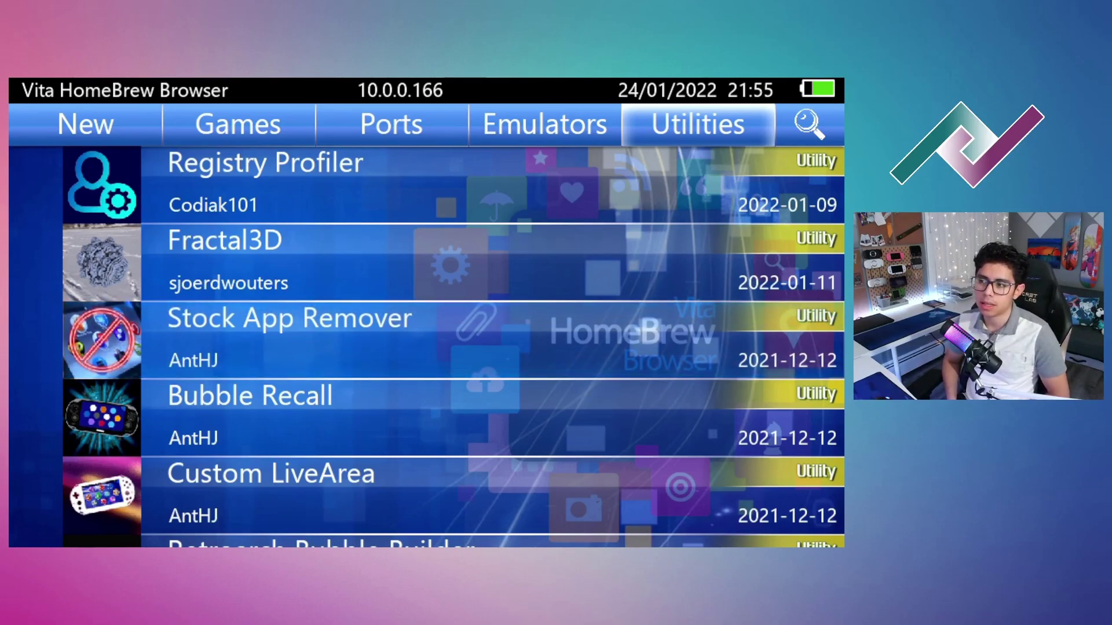
Step: View the Stock App Remover entry in the utilities list and return to the home screen
key(Return)
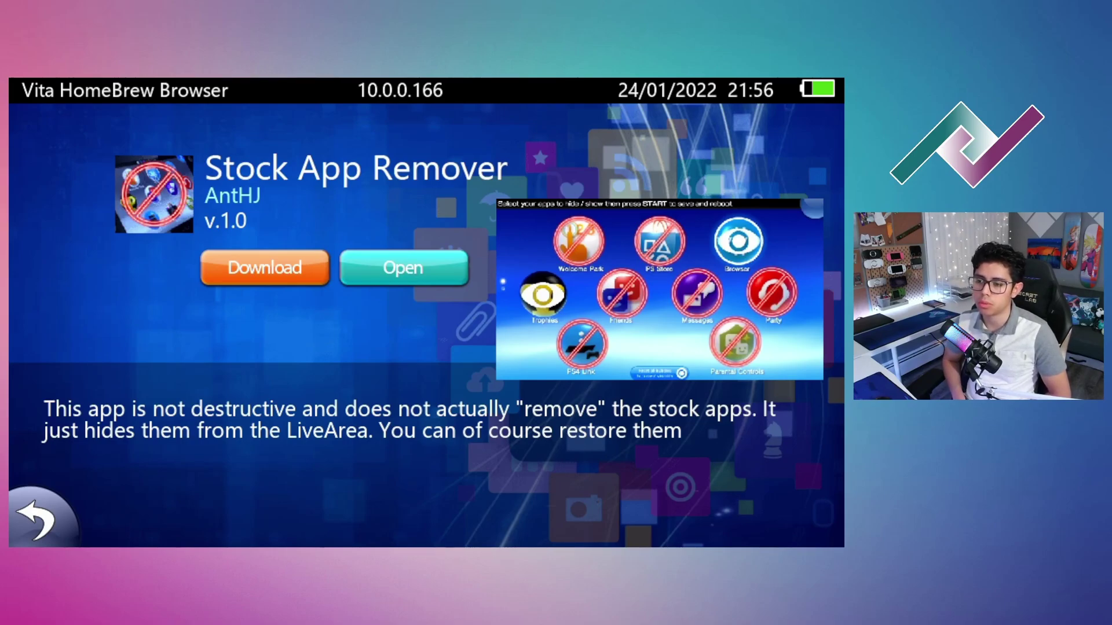
key(Home)
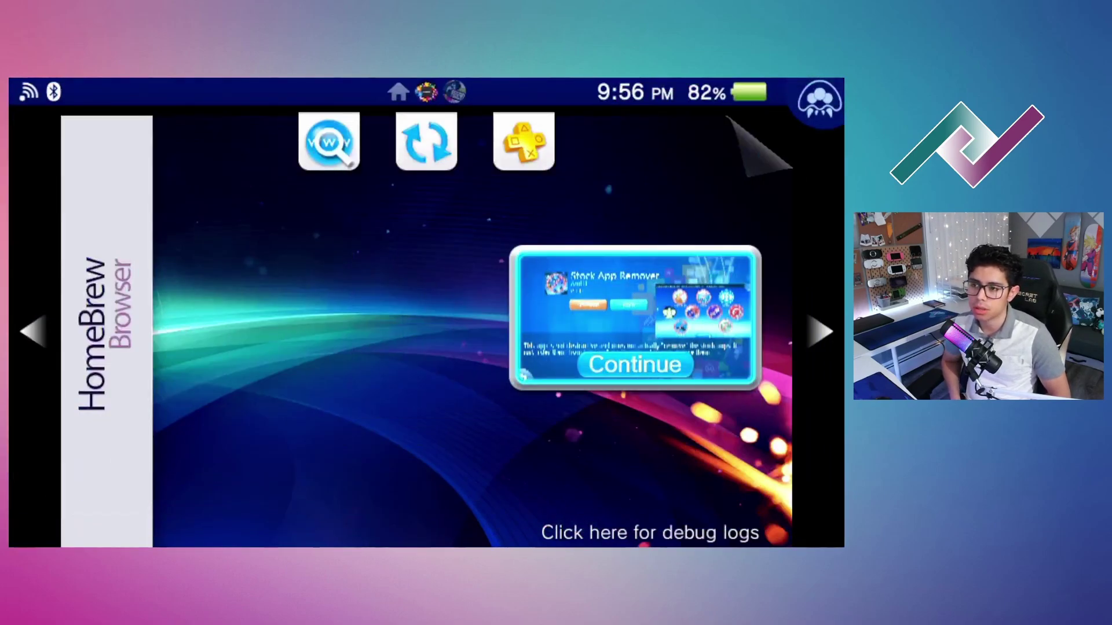
key(Home)
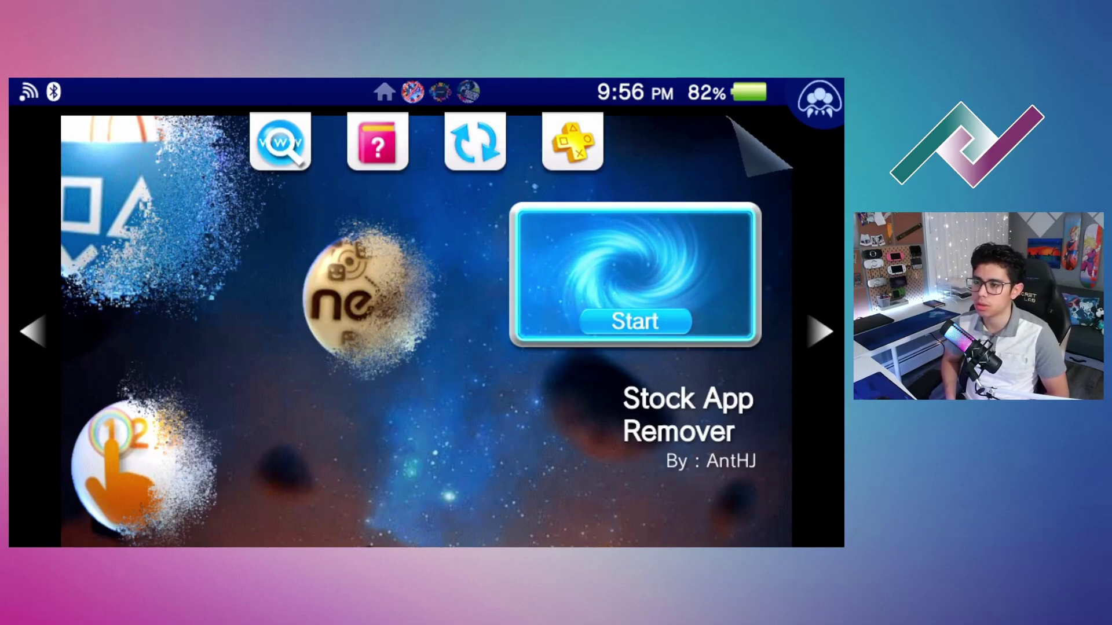
Step: Launch Stock App Remover and accept closing Vita Homebrew Browser
key(Return)
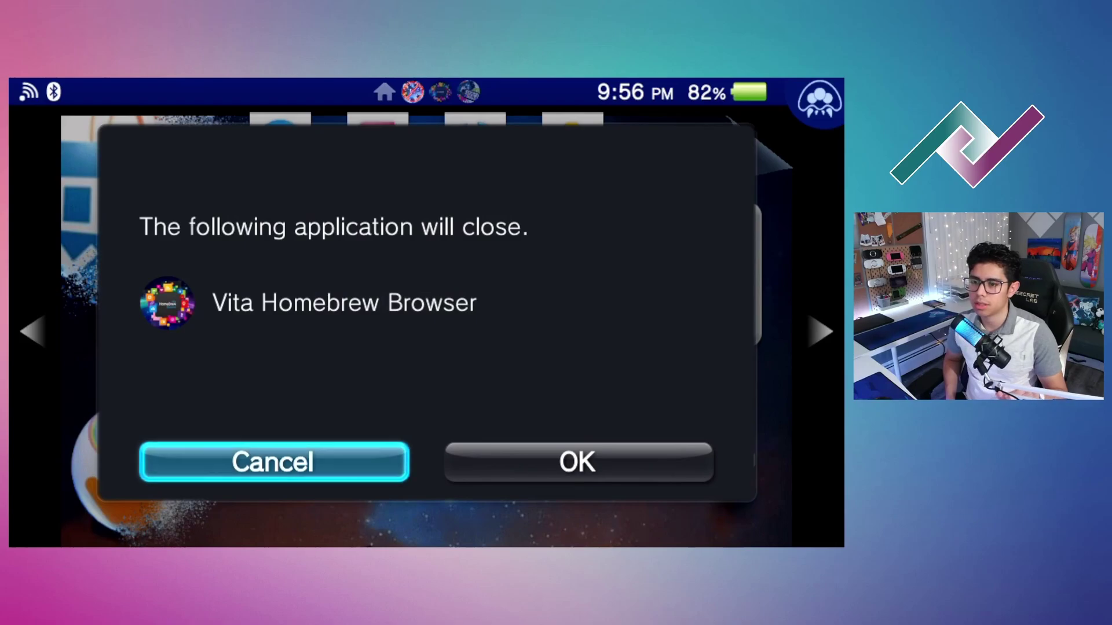
key(Right)
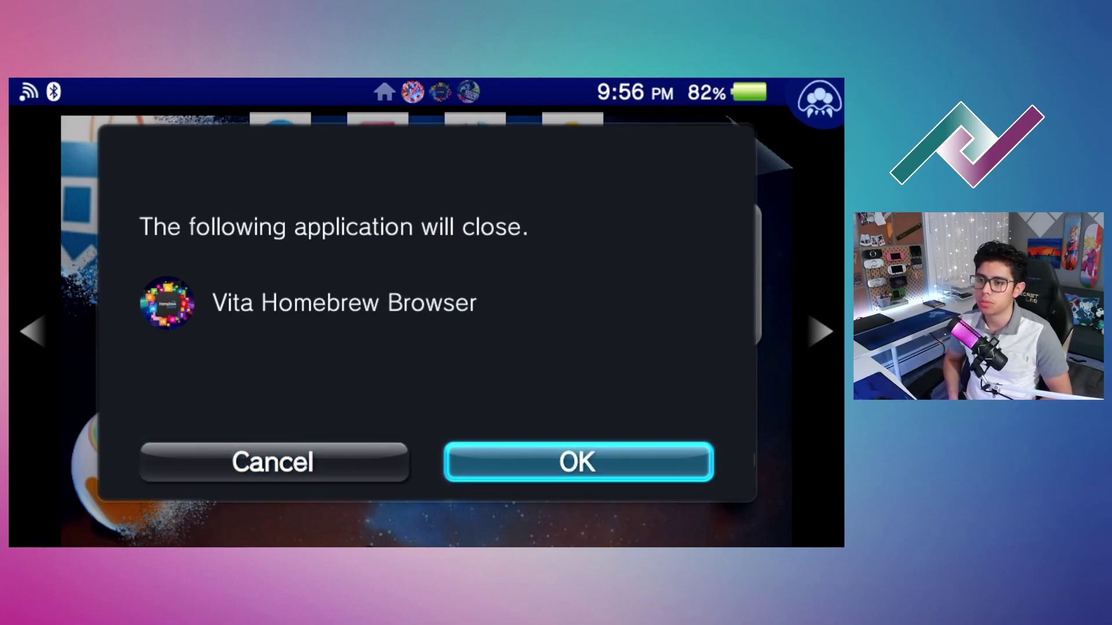
key(Return)
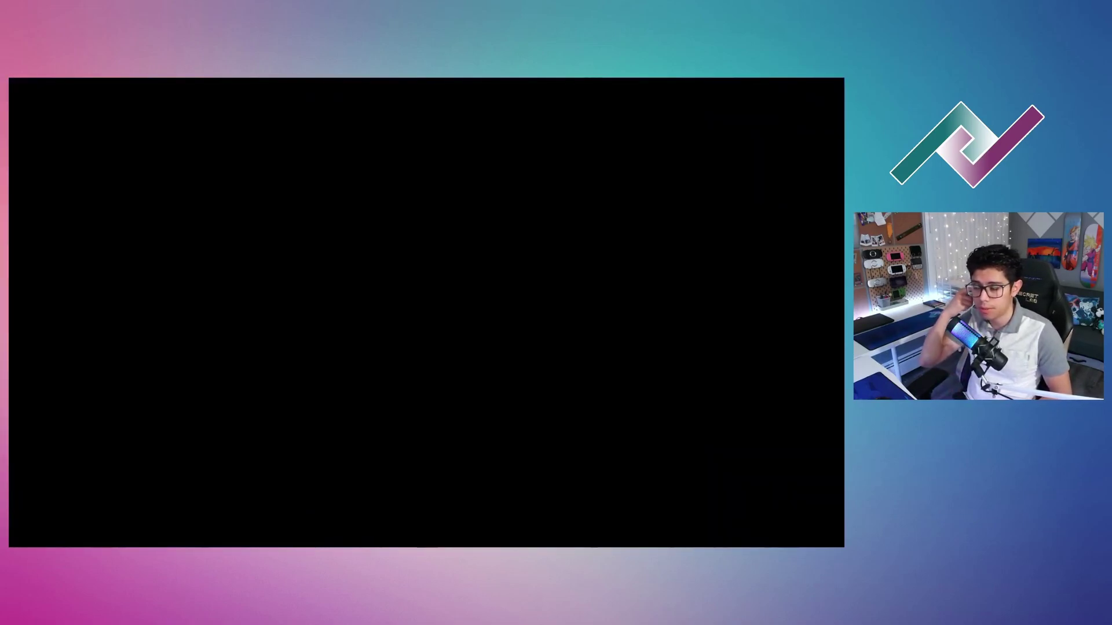
Step: Look through the stock app bubbles on the first page, including Welcome Park, Friends and PS4 Link
key(Up)
key(Right)
key(Down)
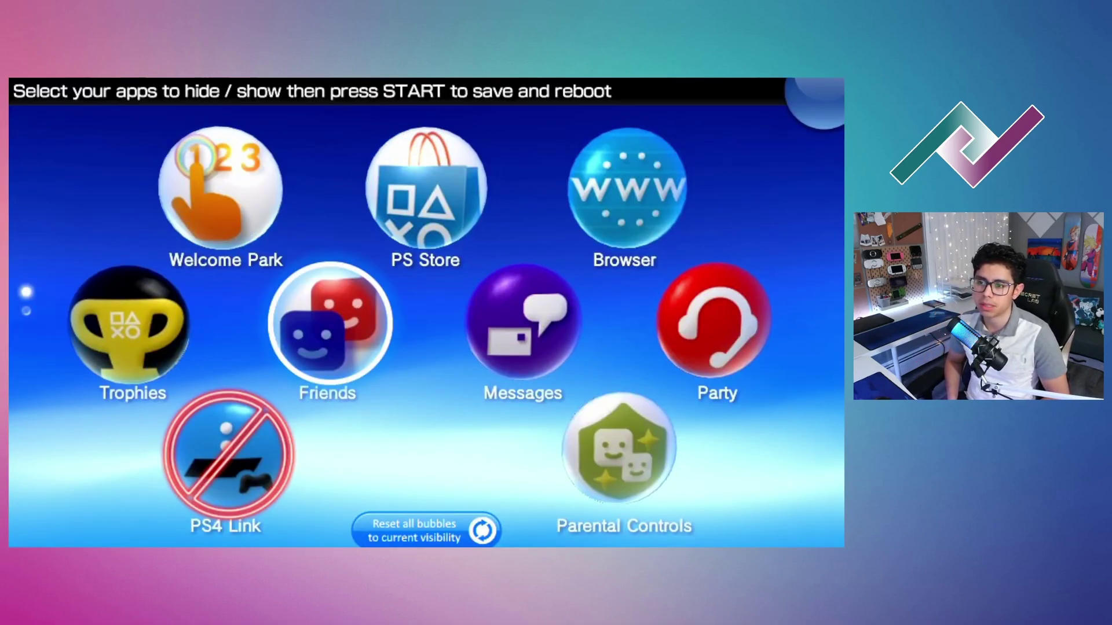
key(Right)
key(Up)
key(Left)
key(Left)
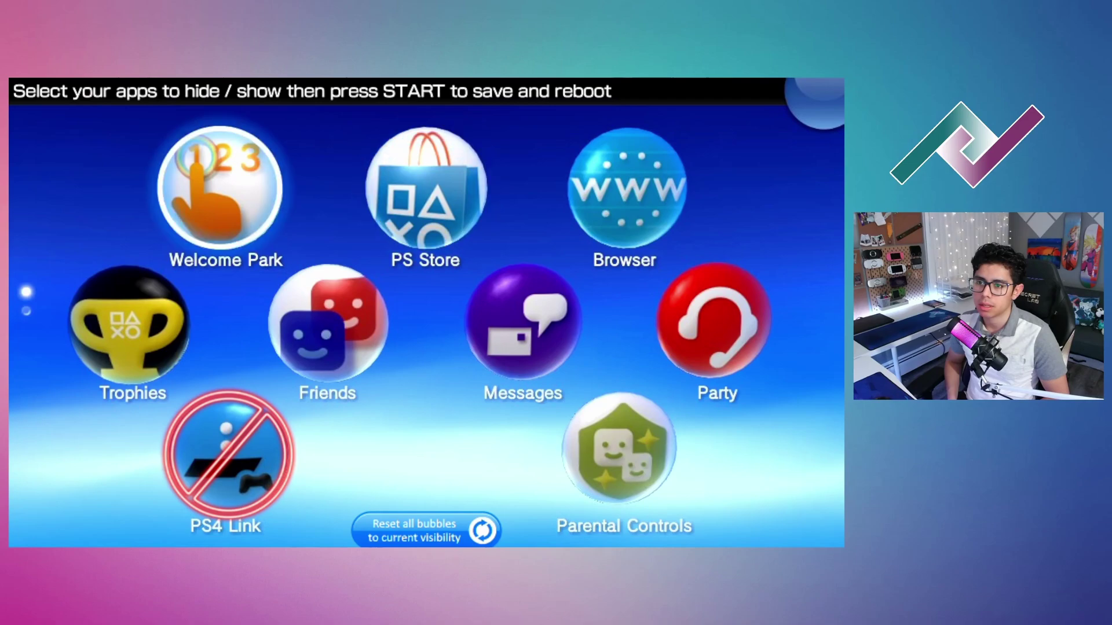
key(Down)
key(Up)
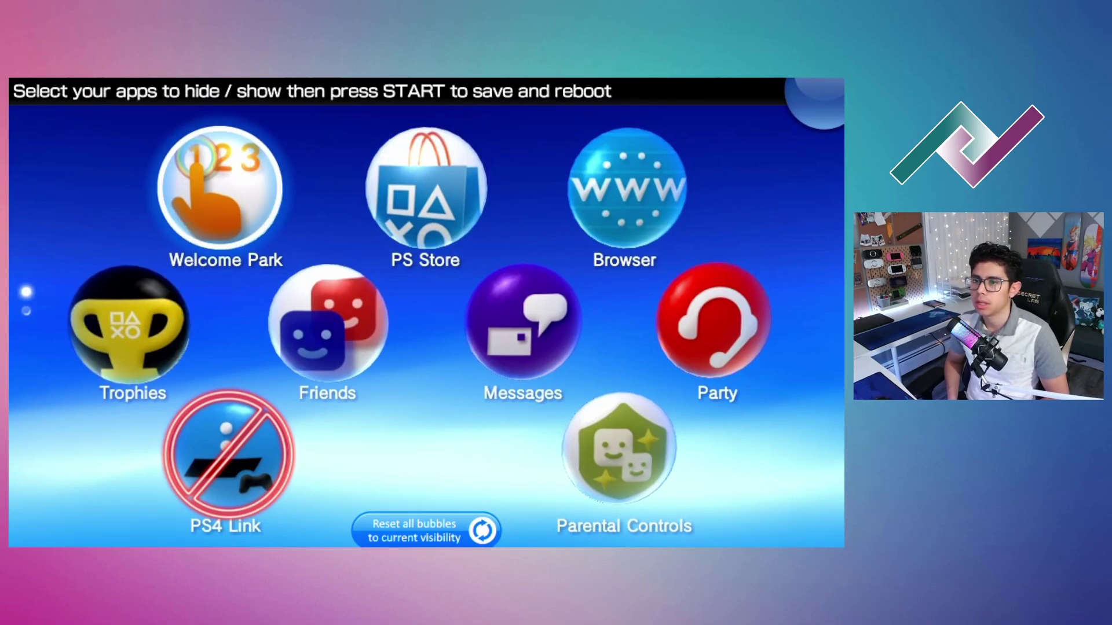
key(Down)
key(Down)
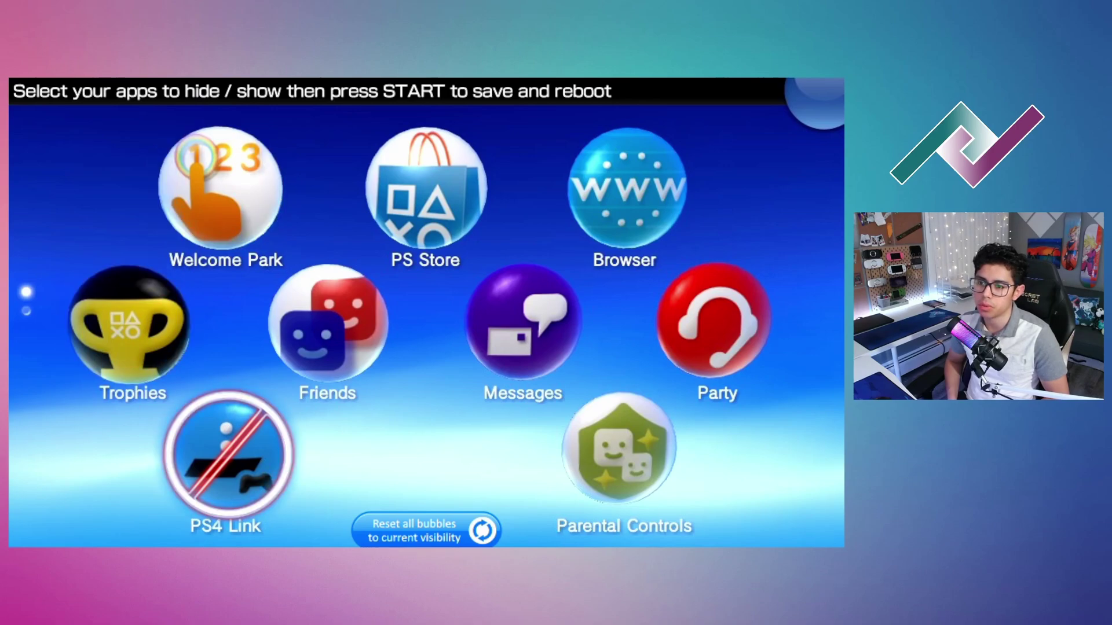
key(Right)
key(Left)
key(Up)
key(Down)
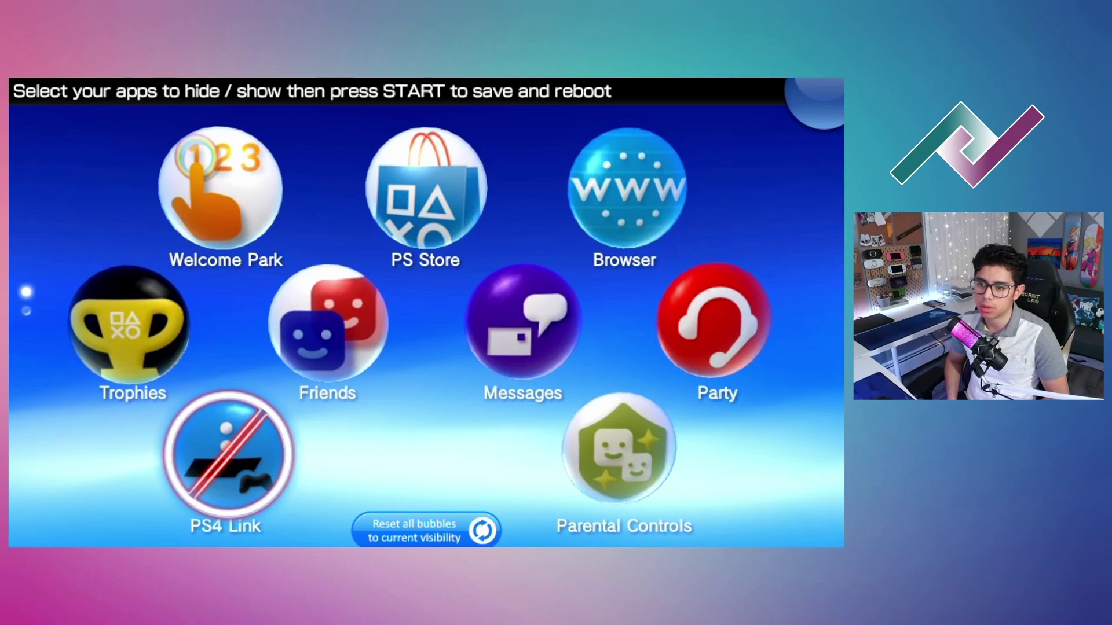
Step: Switch PS4 Link to visible and back to hidden
key(Return)
key(Up)
key(Down)
key(Up)
key(Down)
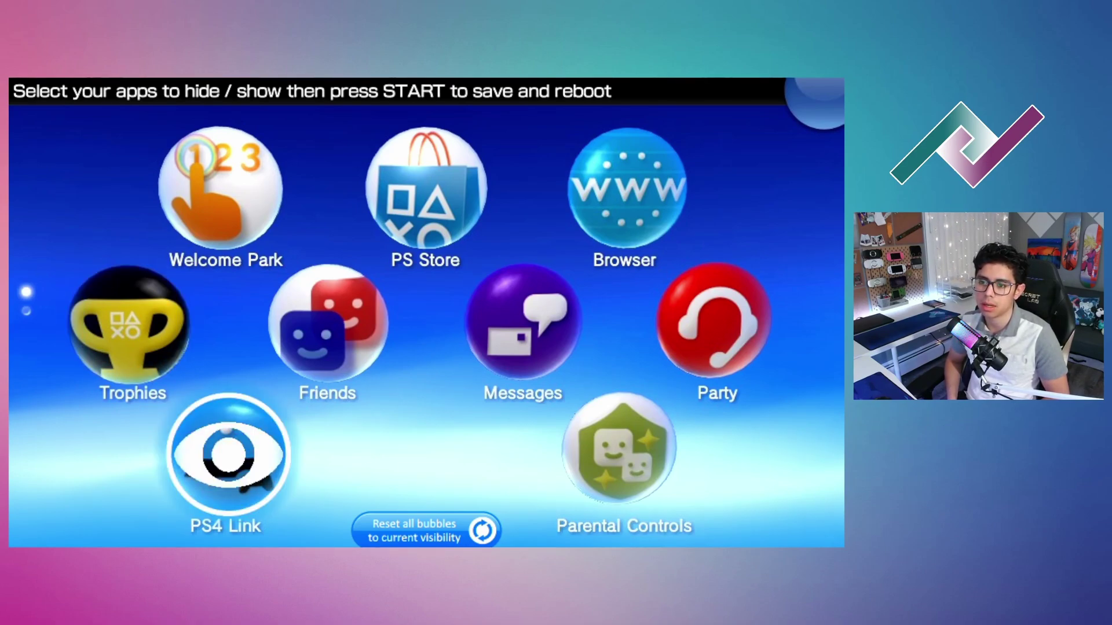
key(Up)
key(Right)
key(Left)
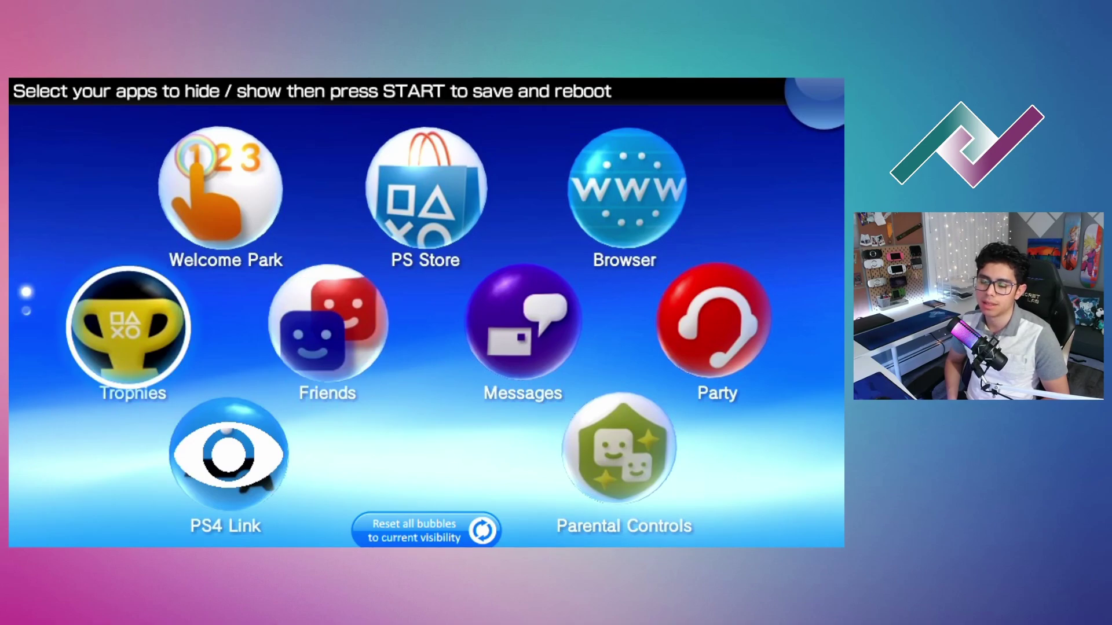
key(Down)
key(Return)
Step: Mark Parental Controls and Party as hidden on the first page
key(Up)
key(Right)
key(Right)
key(Right)
key(Down)
key(Return)
key(Up)
key(Right)
key(Return)
key(Up)
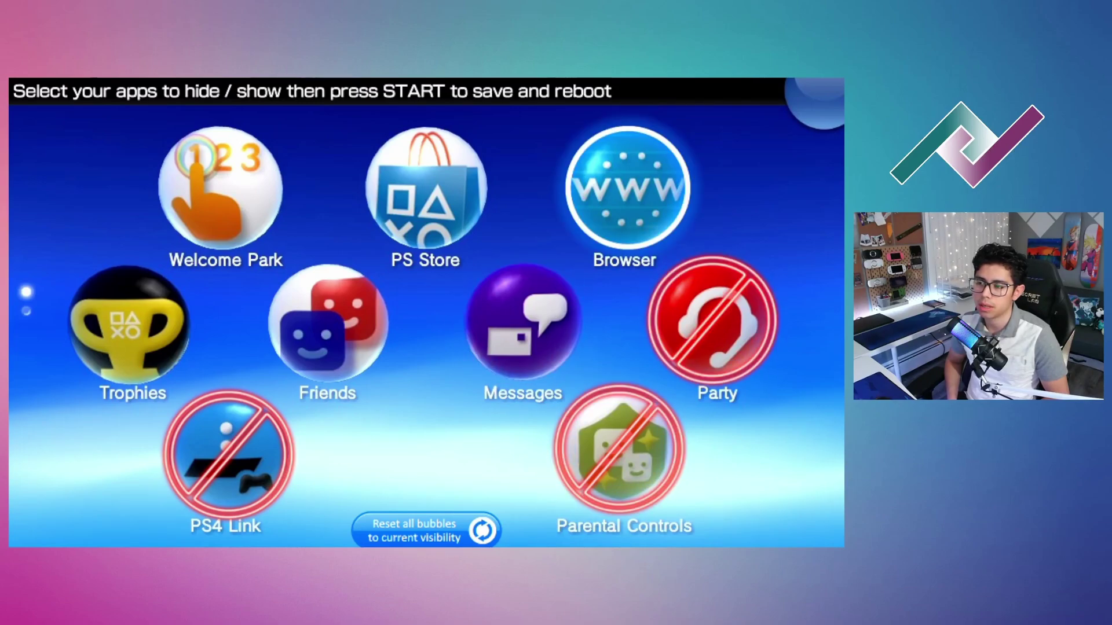
Step: Mark Welcome Park as hidden on the first page
key(Left)
key(Left)
key(Return)
Step: Mark Photos and near as hidden on the second page of stock apps
key(Down)
key(Right)
key(Right)
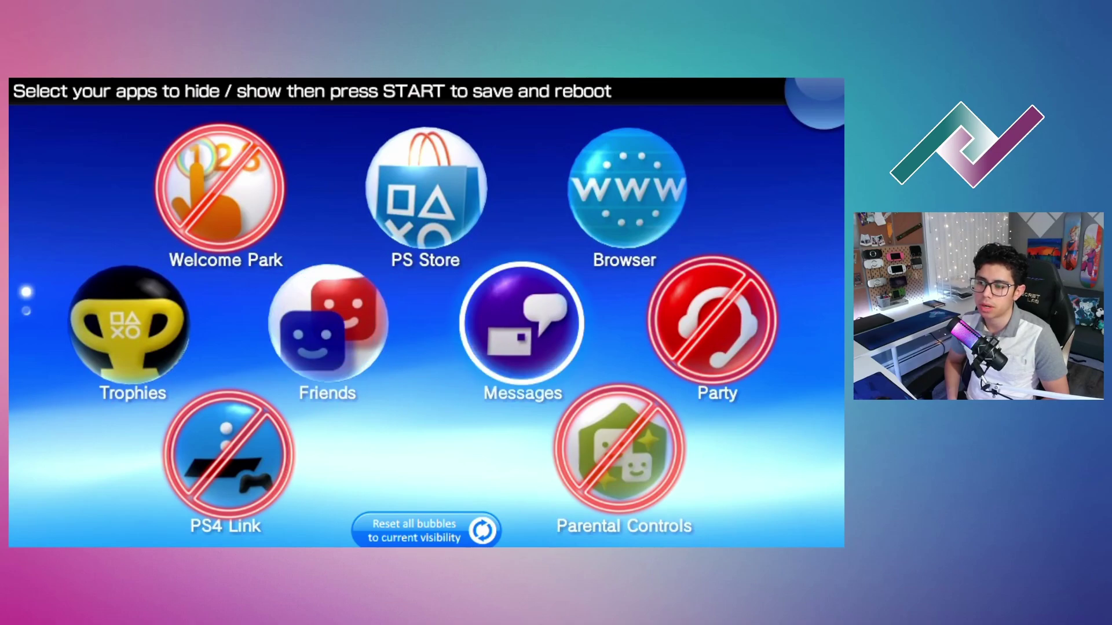
key(Down)
key(Down)
key(Down)
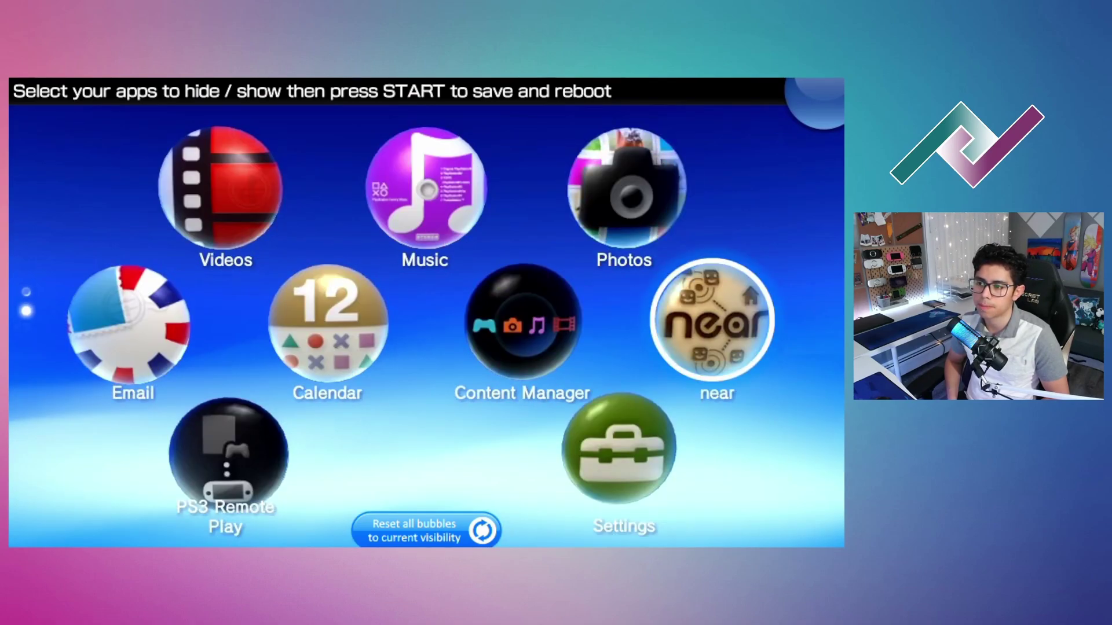
key(Left)
key(Up)
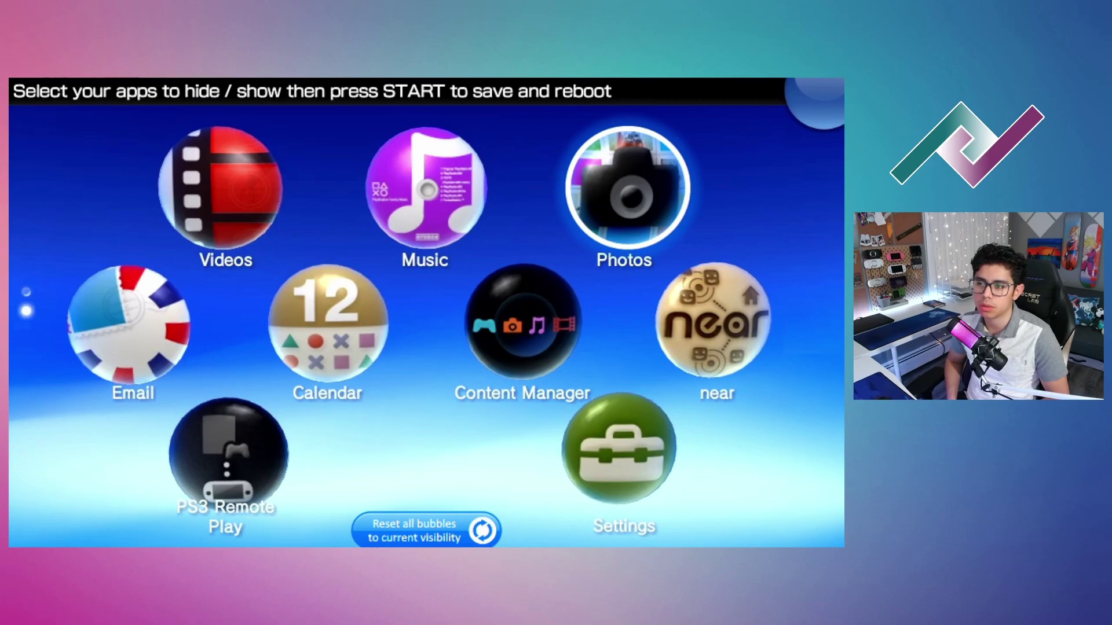
key(Return)
key(Down)
key(Right)
key(Return)
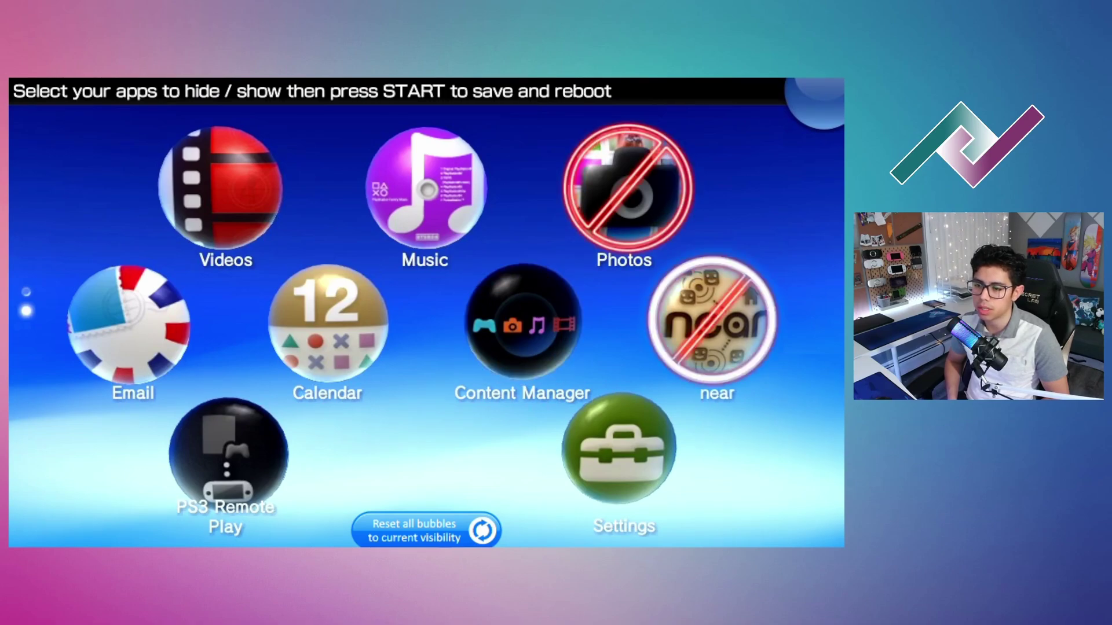
Step: Mark Calendar and Email as hidden on the second page
key(Left)
key(Left)
key(Return)
key(Left)
key(Return)
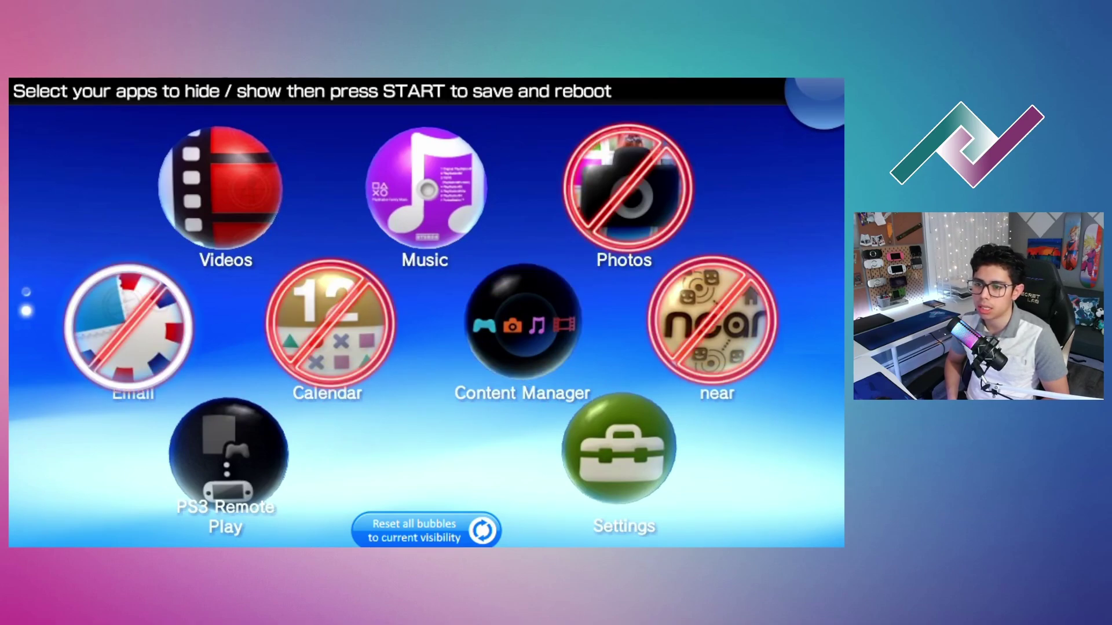
Step: Mark Music as hidden on the second page
key(Up)
key(Right)
key(Return)
key(Left)
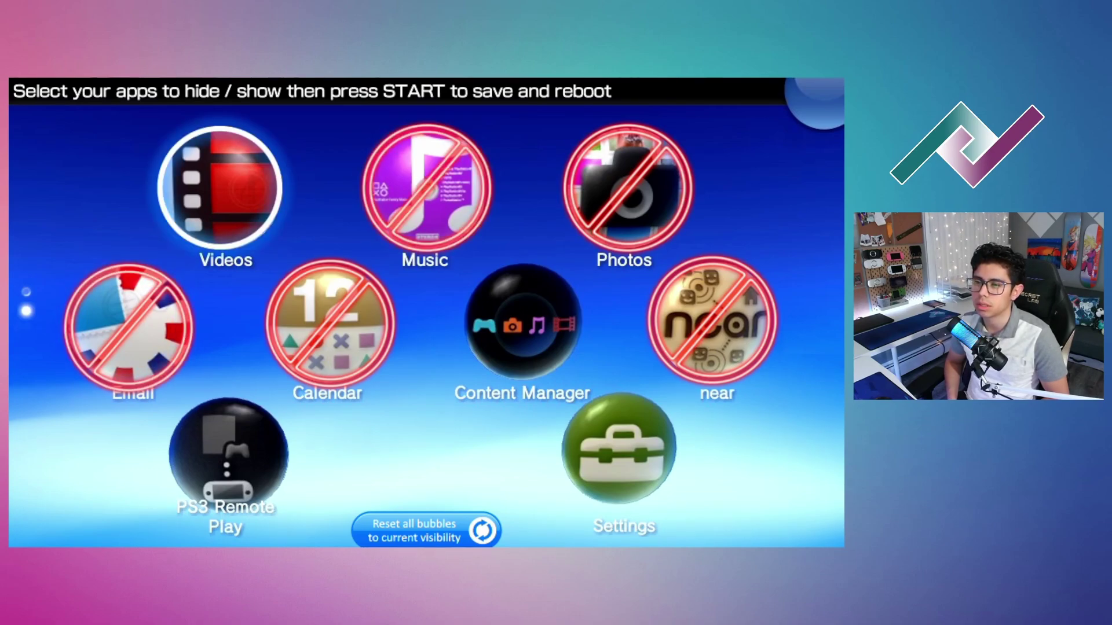
Step: Review the hide/show selections across both pages of stock apps
key(Right)
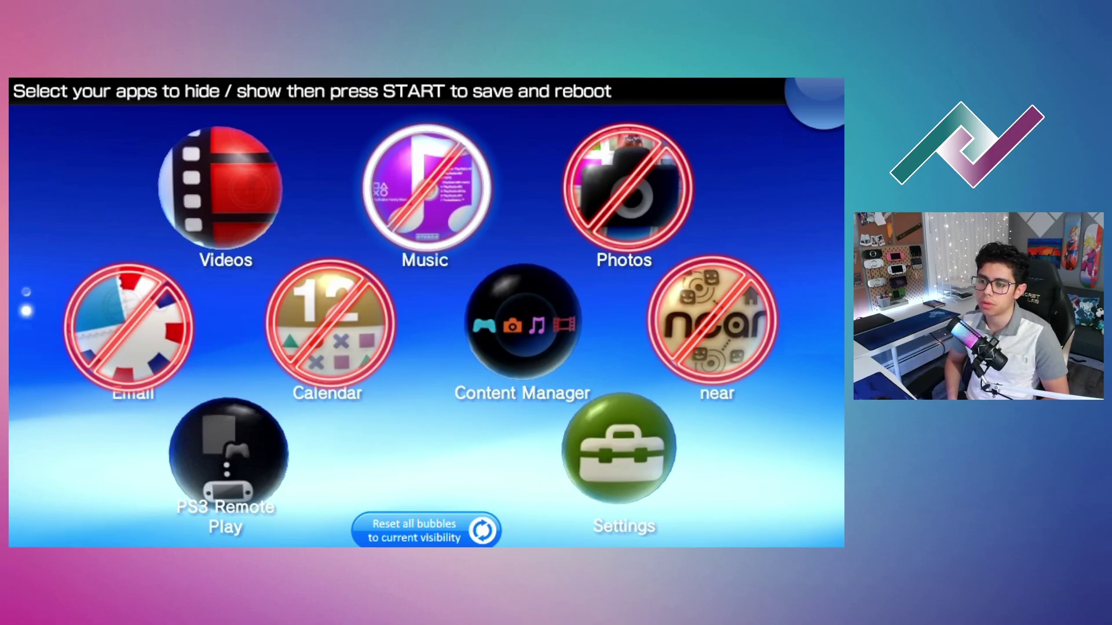
key(Down)
key(Down)
key(Right)
key(Down)
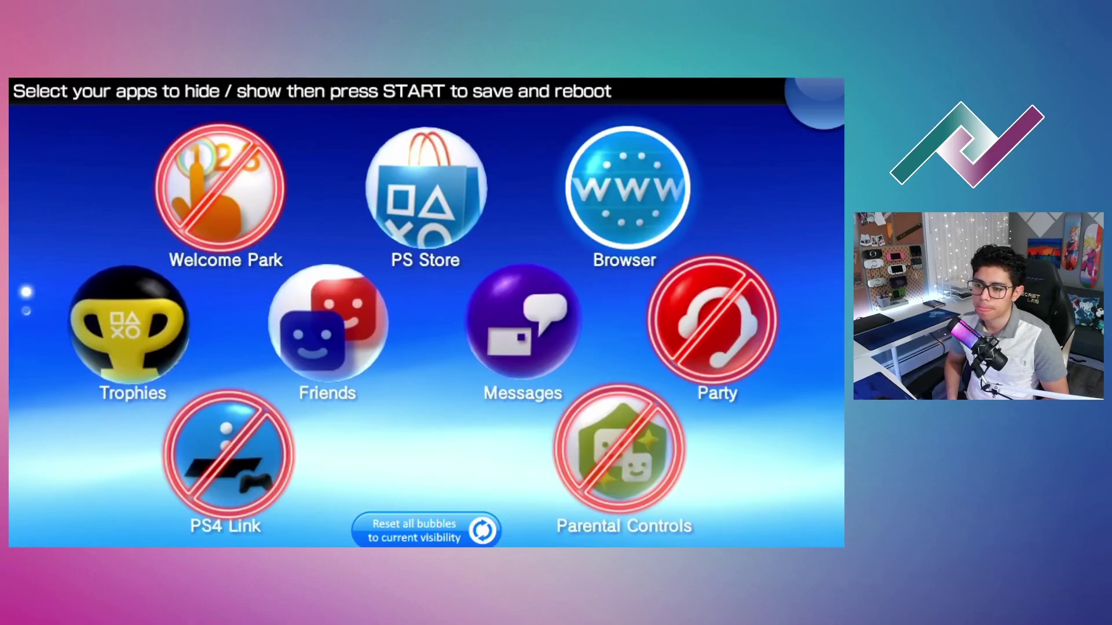
key(Up)
key(Up)
key(Up)
key(Down)
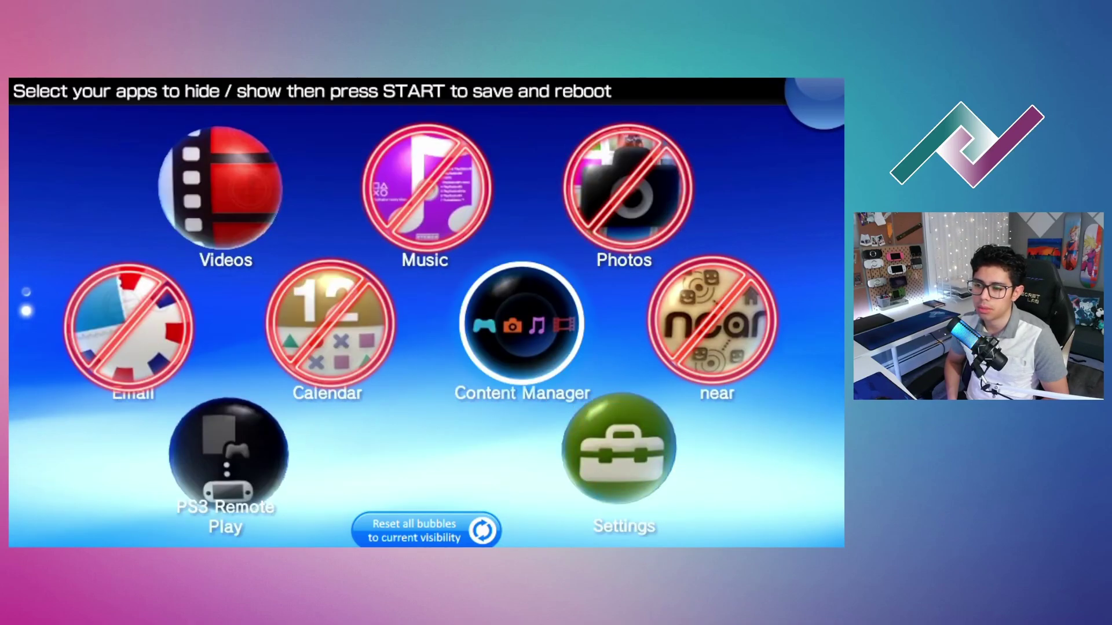
key(Down)
key(Down)
key(Down)
key(Down)
key(Down)
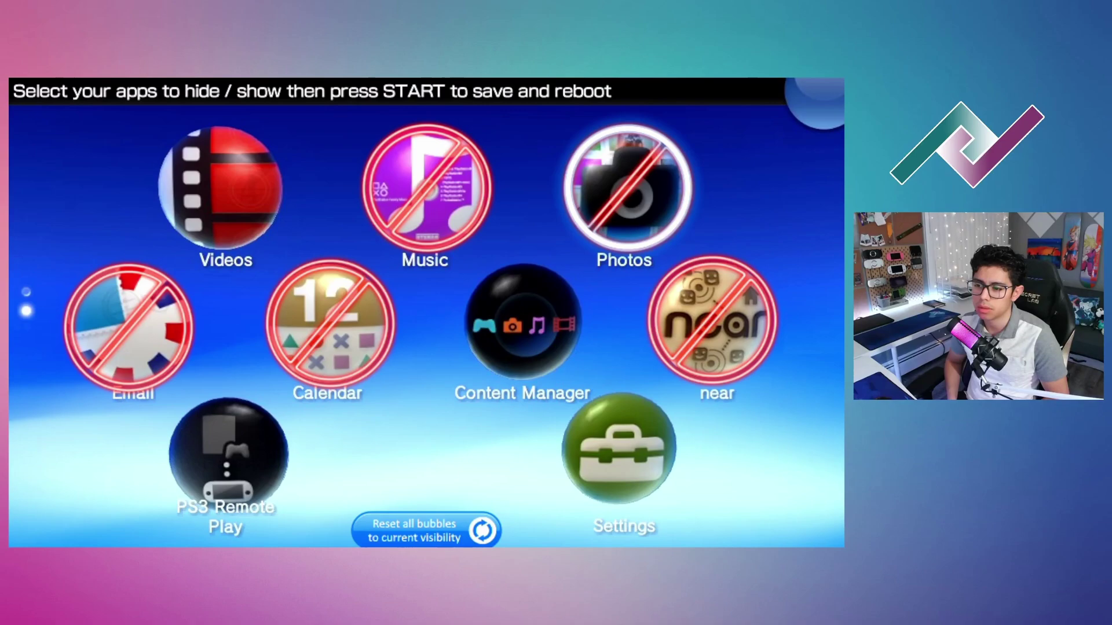
key(Down)
key(Down)
key(Left)
key(Right)
key(Up)
key(Up)
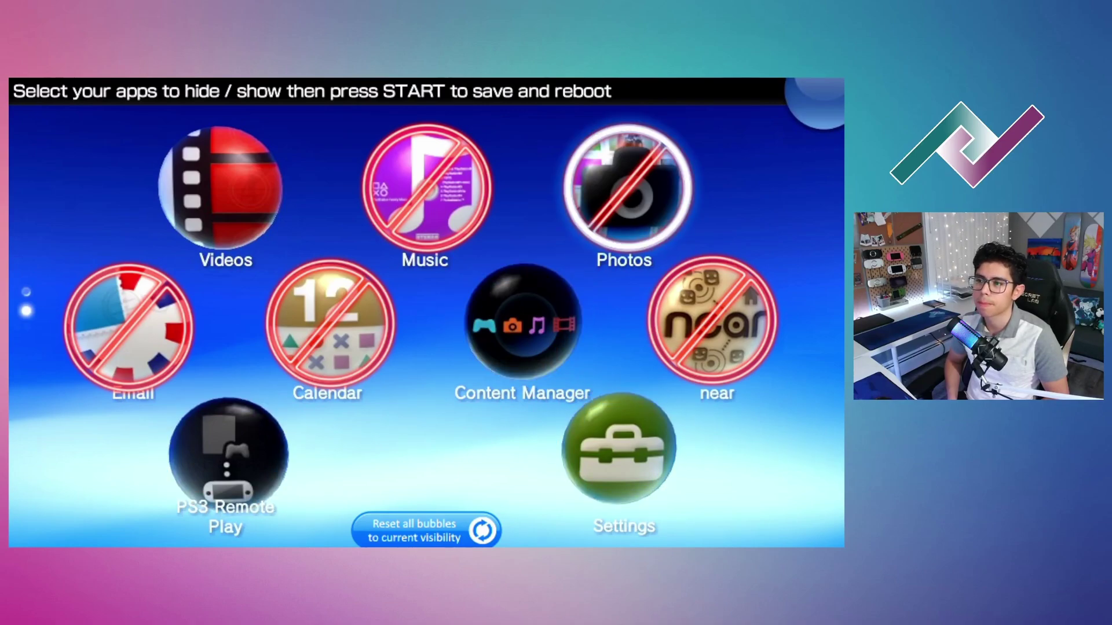
key(Up)
key(Left)
key(Up)
key(Up)
key(Up)
key(Right)
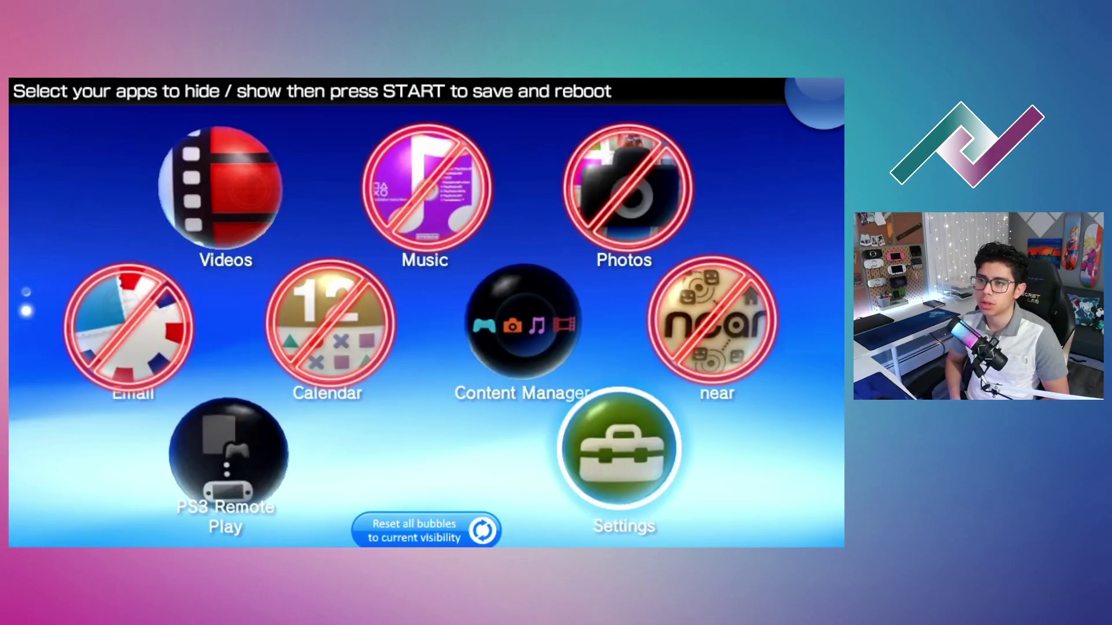
key(Up)
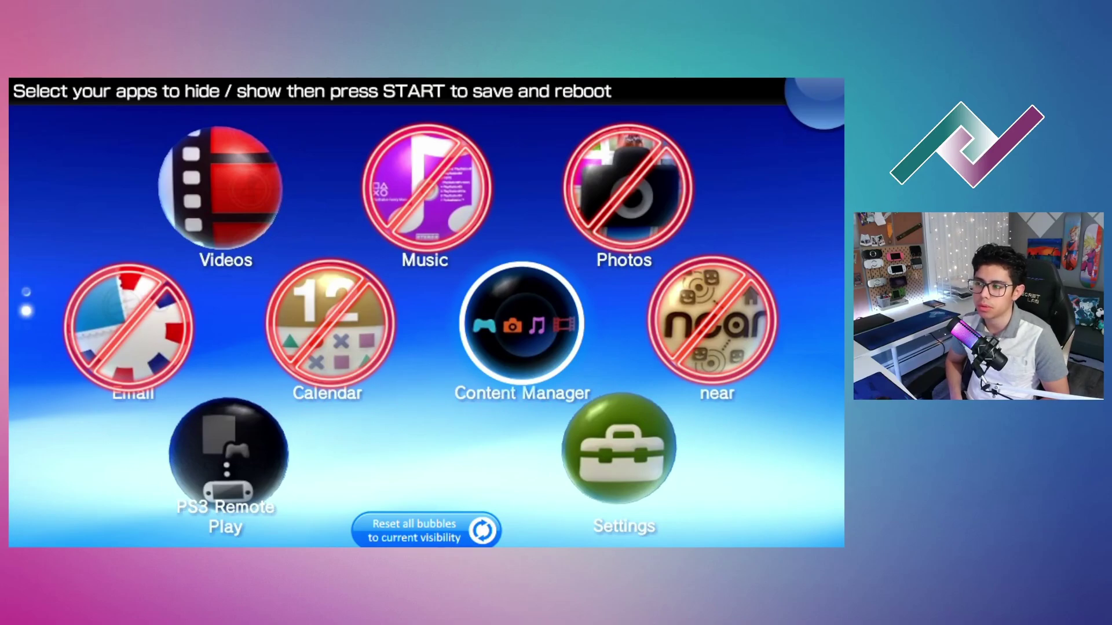
Step: Leave Stock App Remover running and go to the first page of the home screen
key(Home)
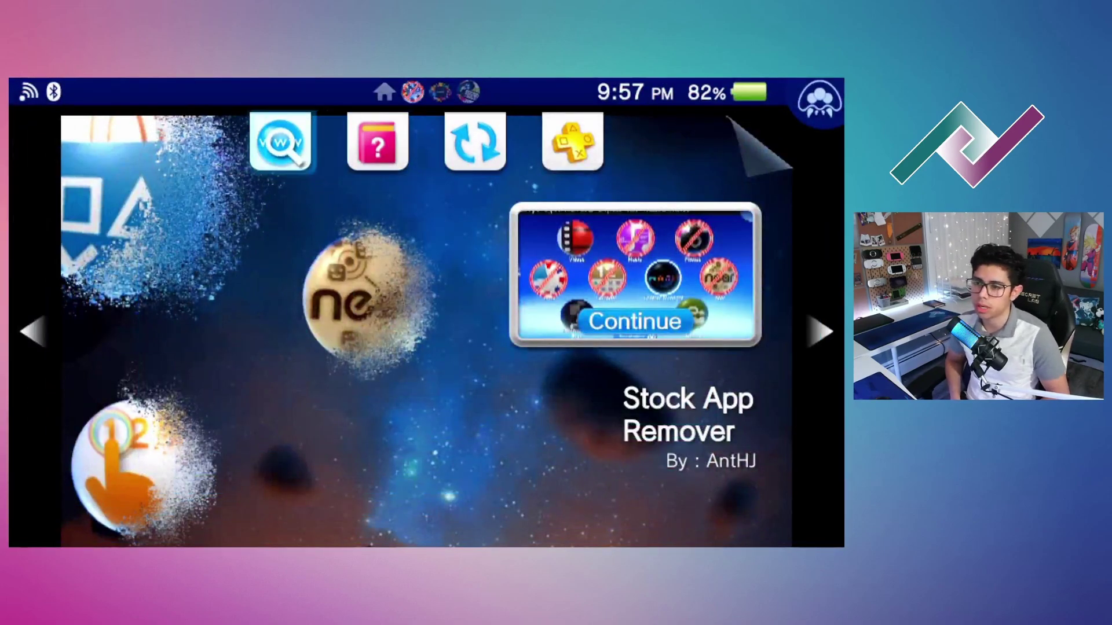
key(Home)
key(Up)
key(Up)
key(Up)
key(Up)
key(Up)
key(Up)
key(Up)
key(Up)
key(Up)
key(Up)
key(Up)
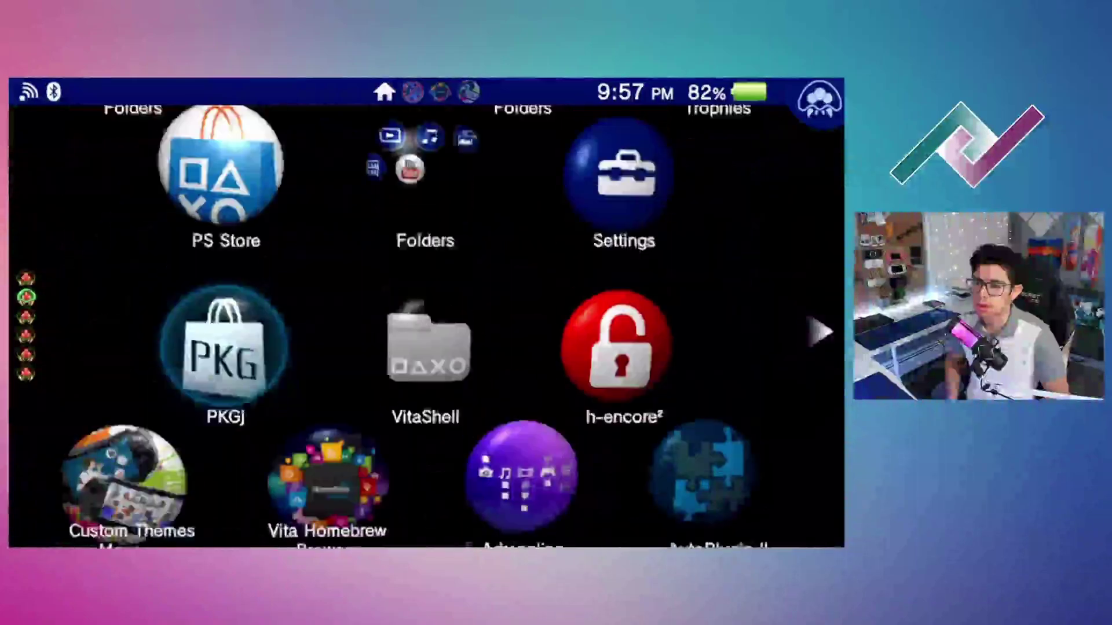
key(Up)
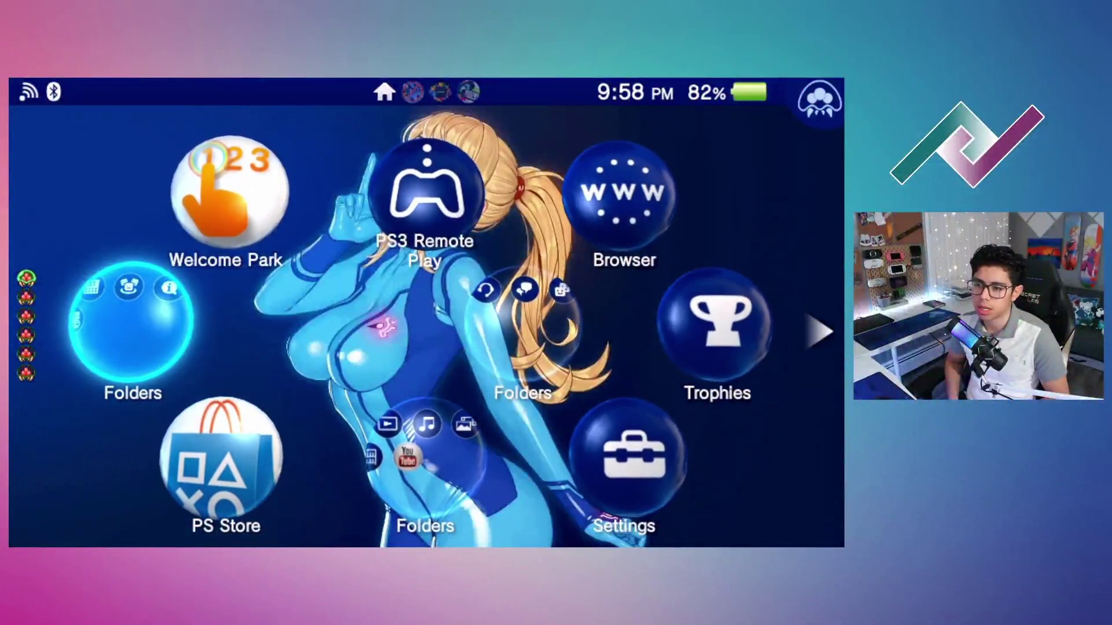
Step: Examine the contents of the three app folders on the first home screen page
key(Return)
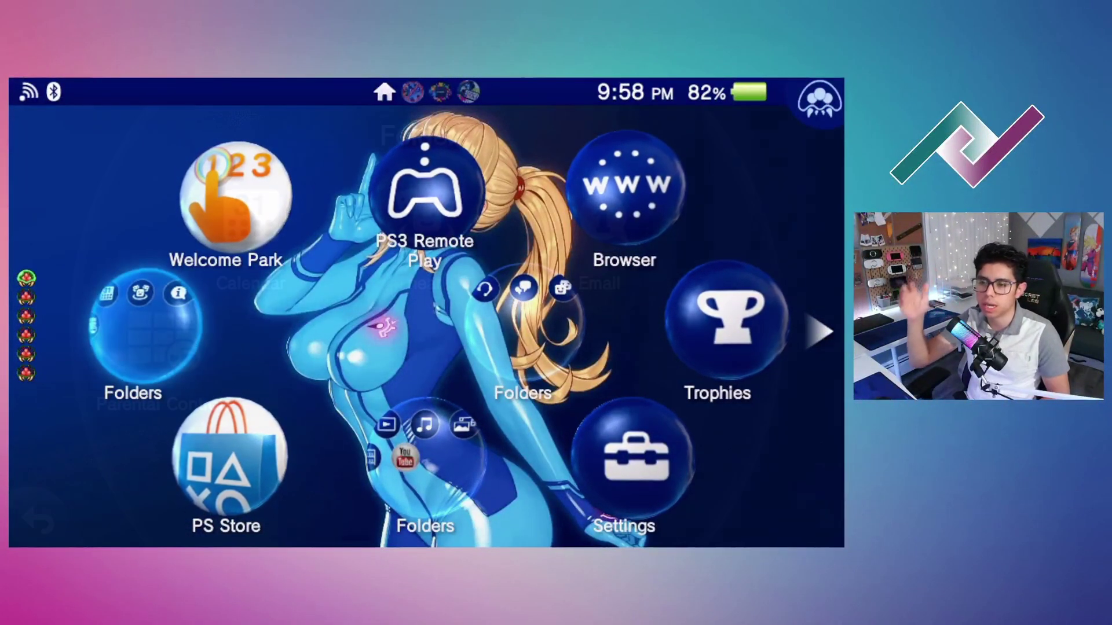
key(Left)
key(Left)
key(Escape)
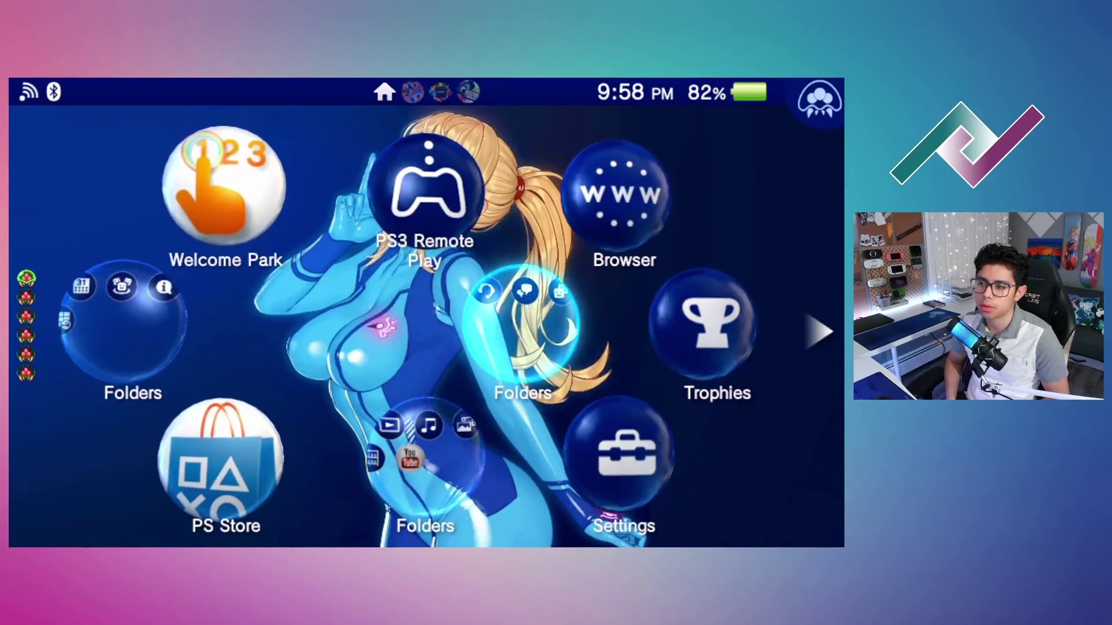
key(Return)
key(Down)
key(Escape)
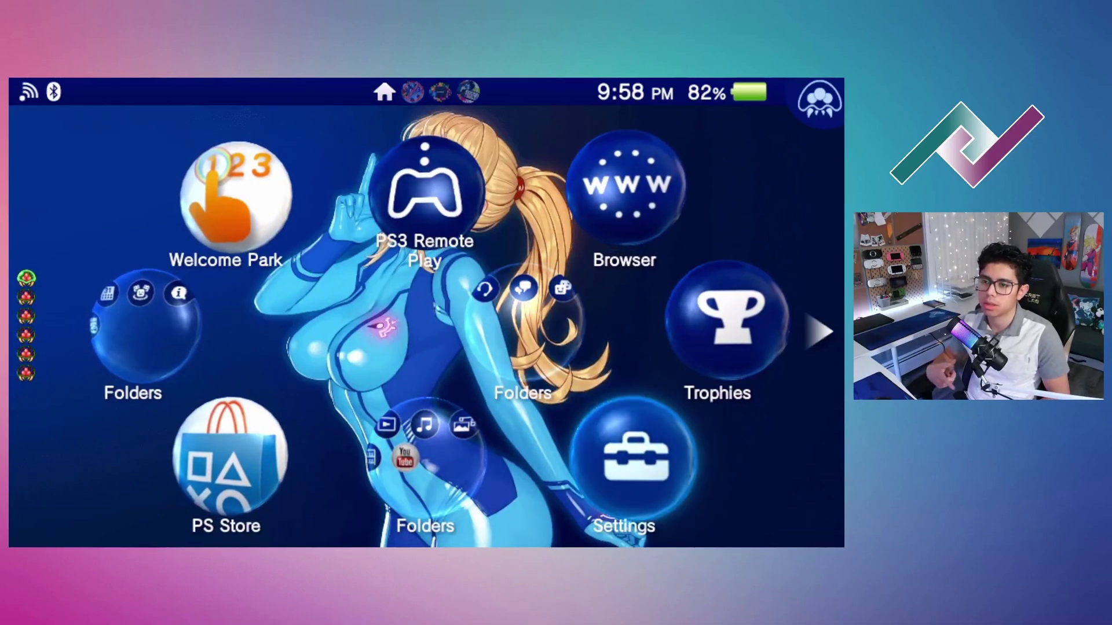
key(Up)
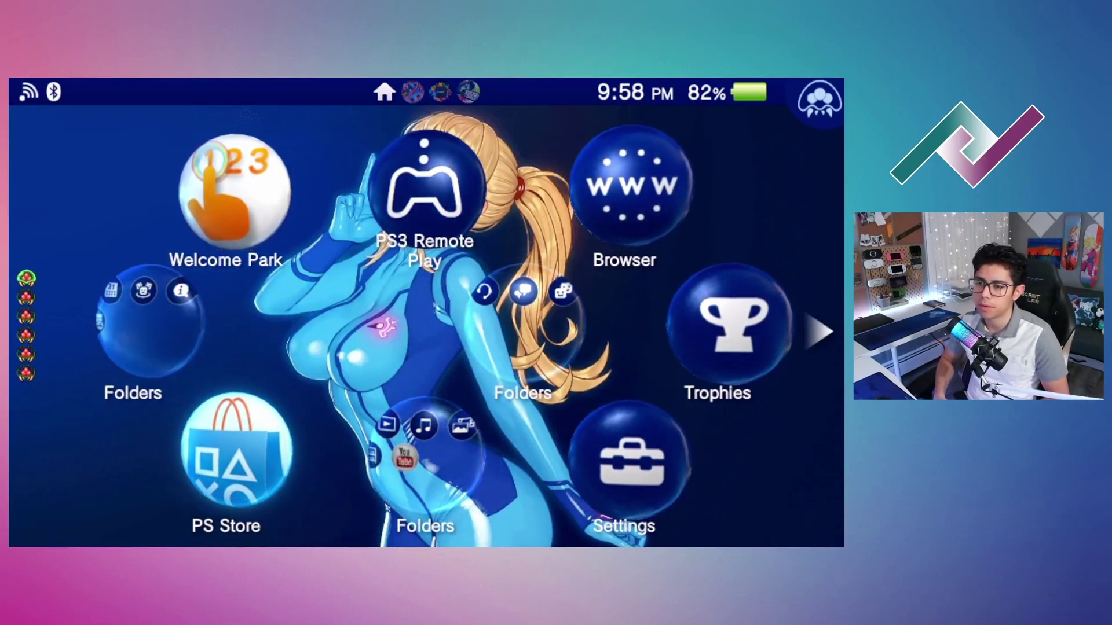
key(Down)
key(Down)
key(Return)
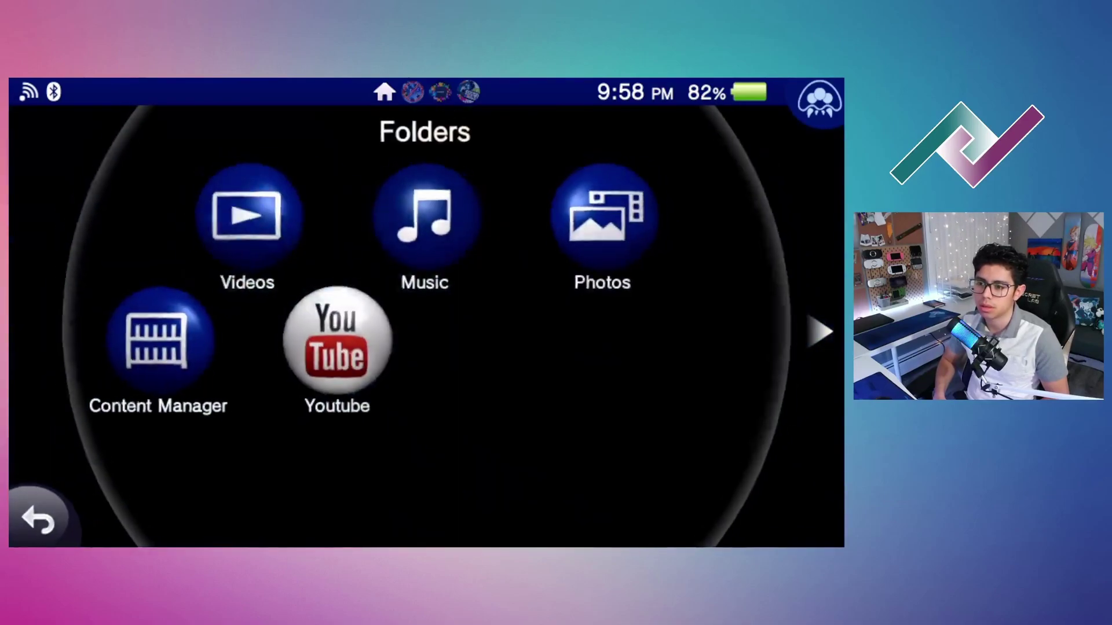
Step: Close the open folder, return to Stock App Remover, and save the hide/show selections with a reboot
key(Escape)
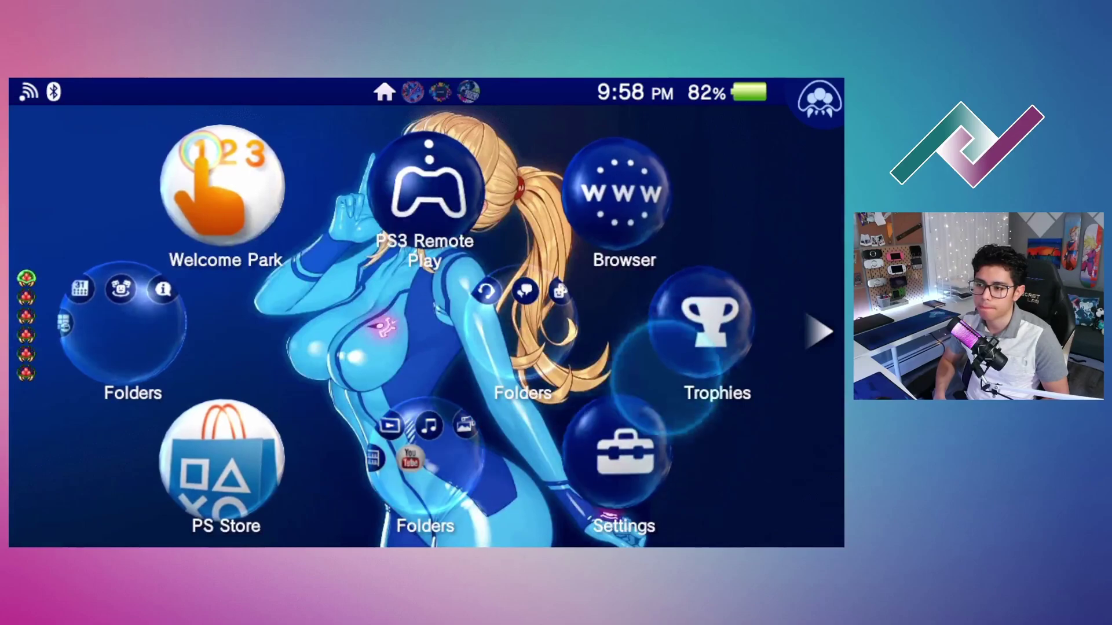
key(Right)
key(Right)
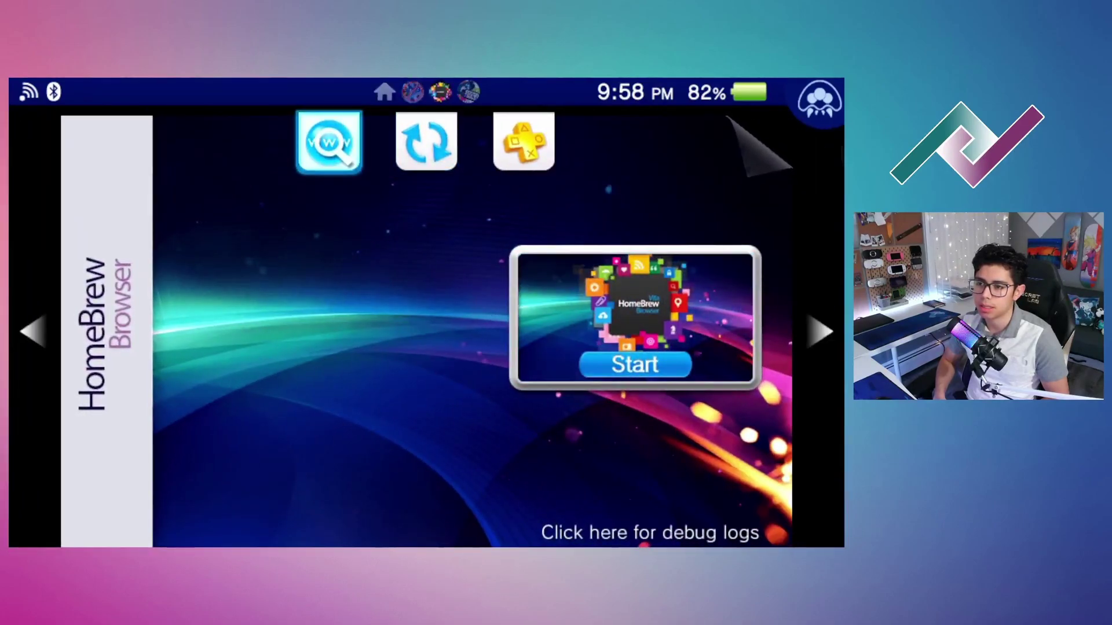
key(Left)
key(Return)
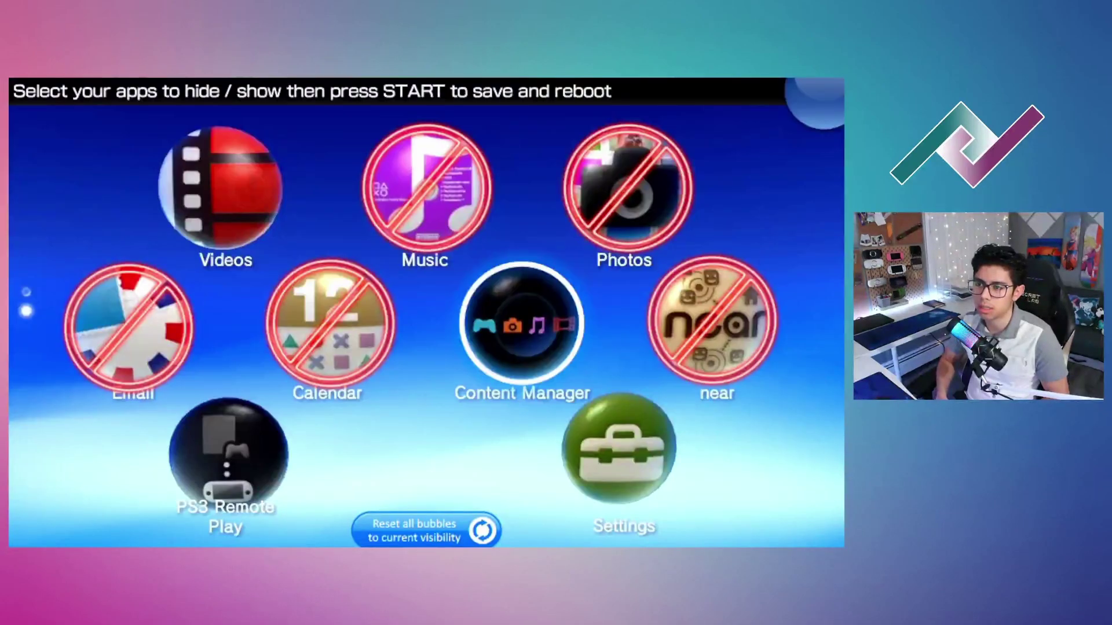
key(Return)
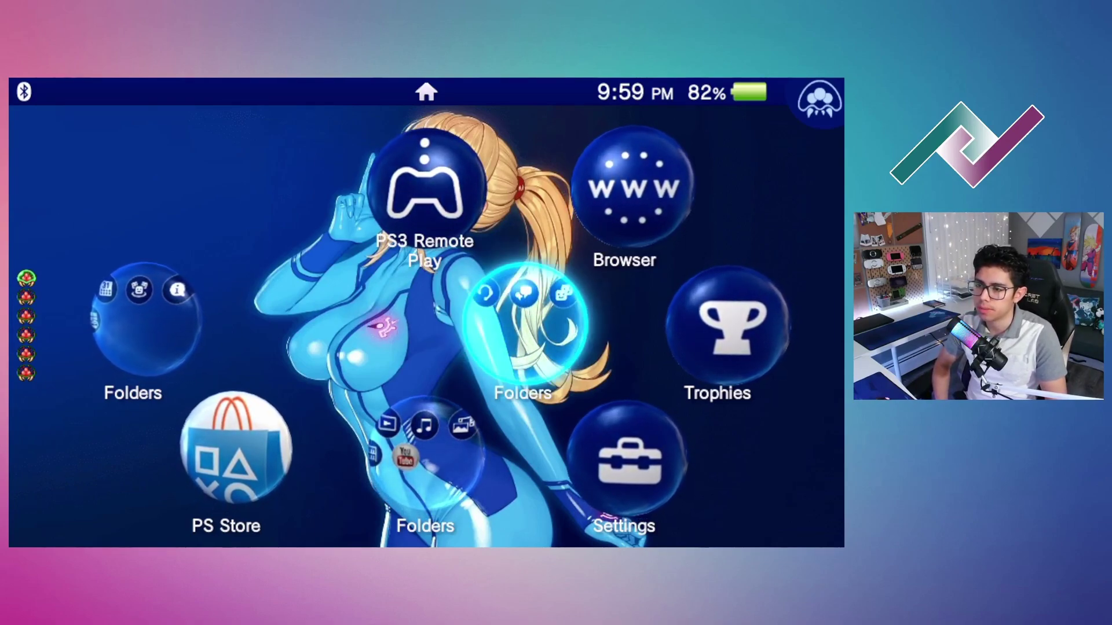
Step: Check which apps remain in the folder beside PS3 Remote Play, above PS Store, following the reboot
key(Left)
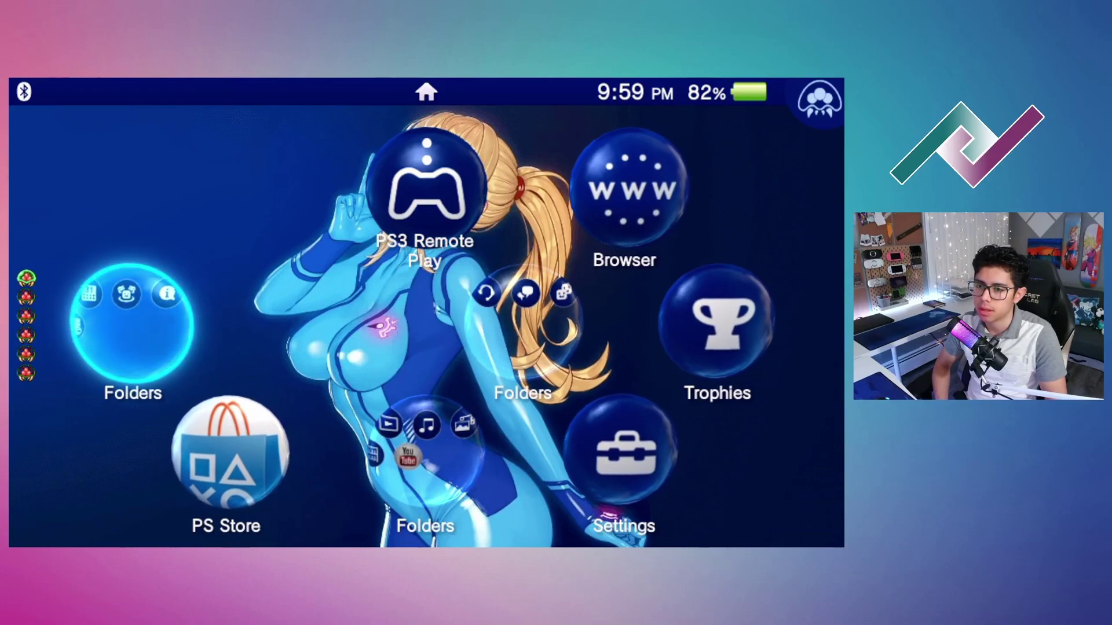
key(Return)
key(Escape)
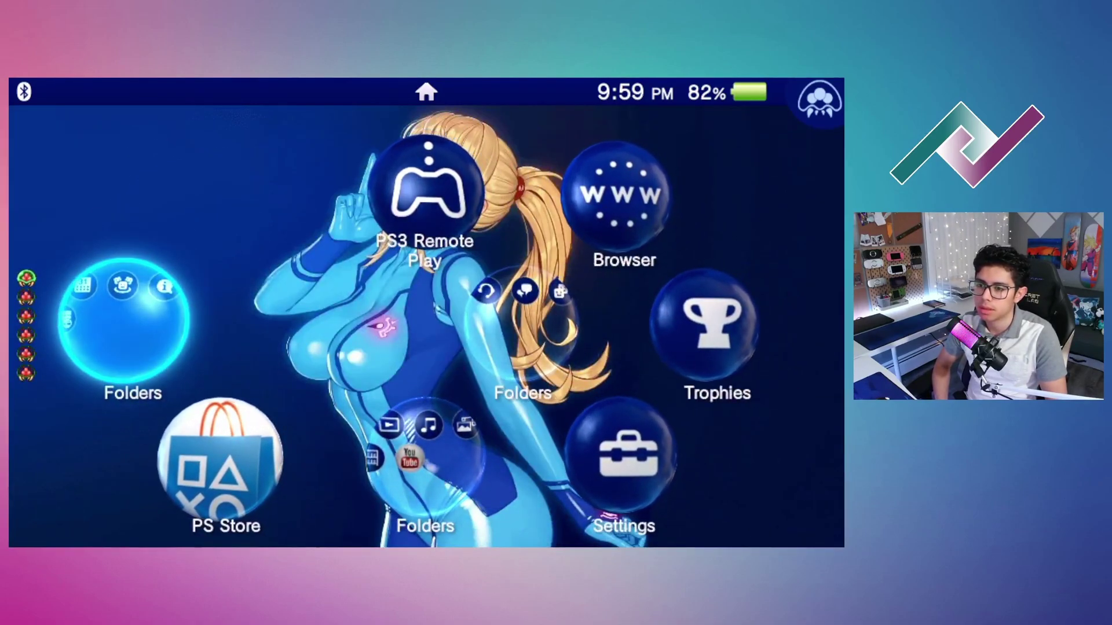
key(Return)
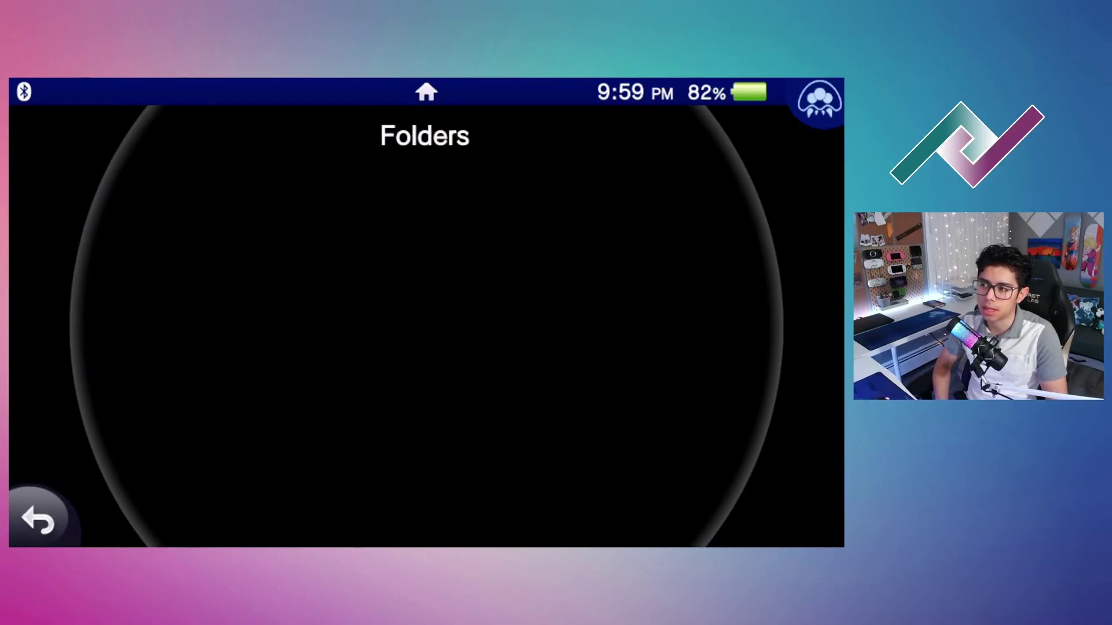
key(Escape)
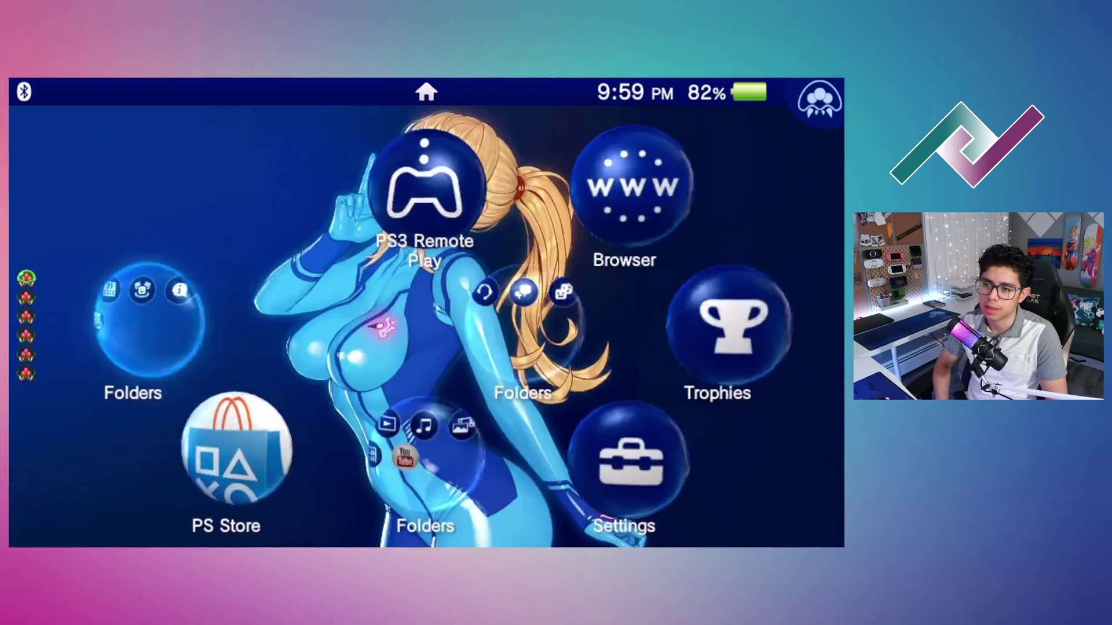
key(Return)
key(Return)
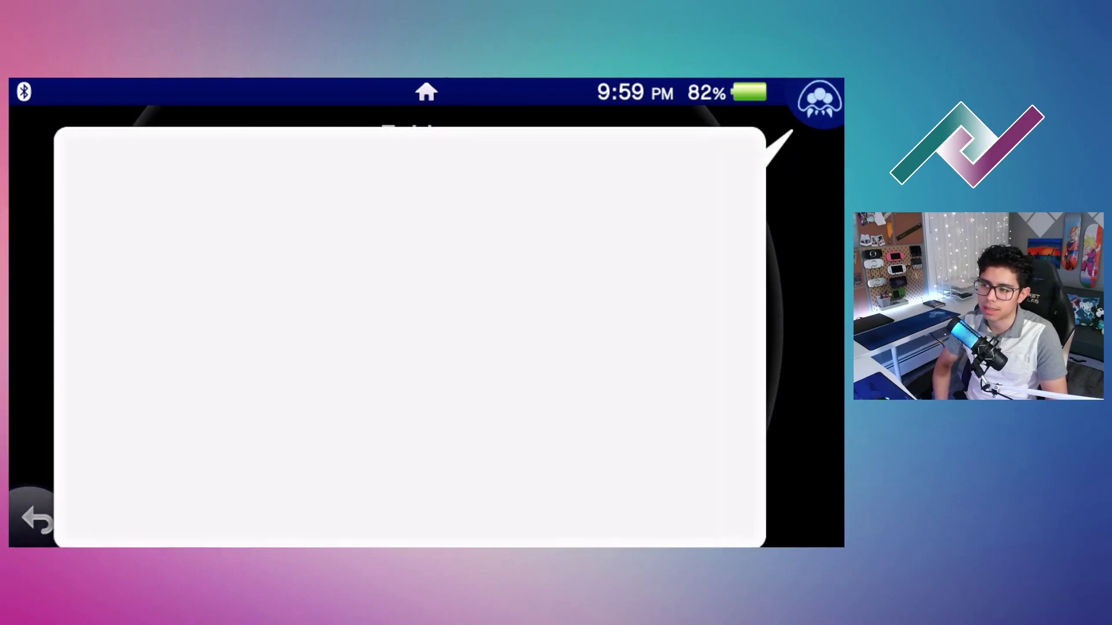
key(Escape)
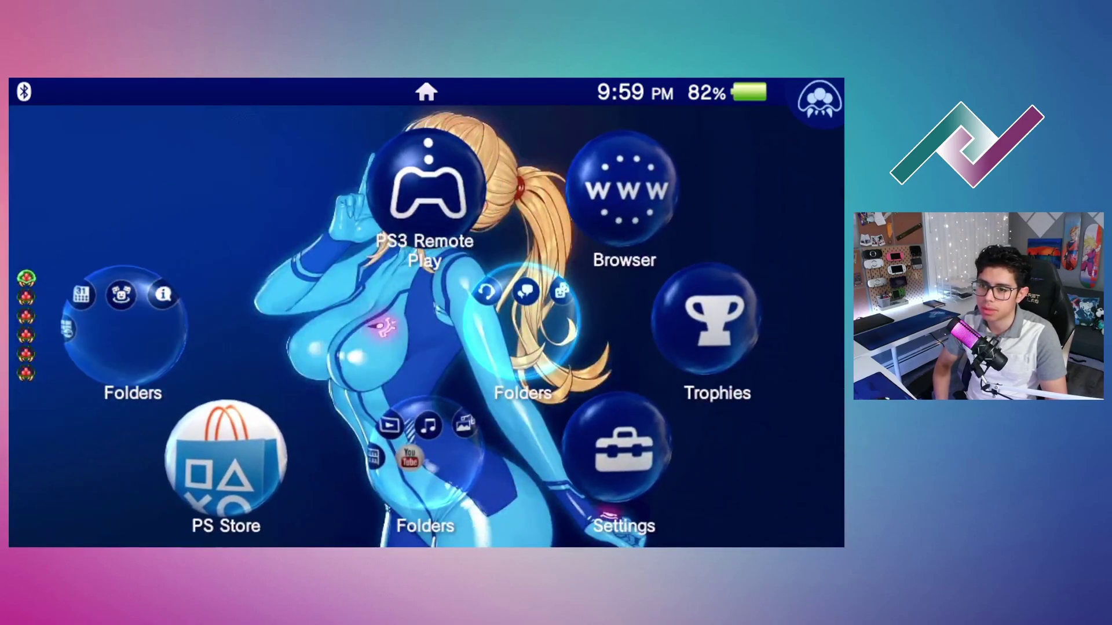
Step: Check the remaining contents of the folder holding Messages and Friends
key(Right)
key(Return)
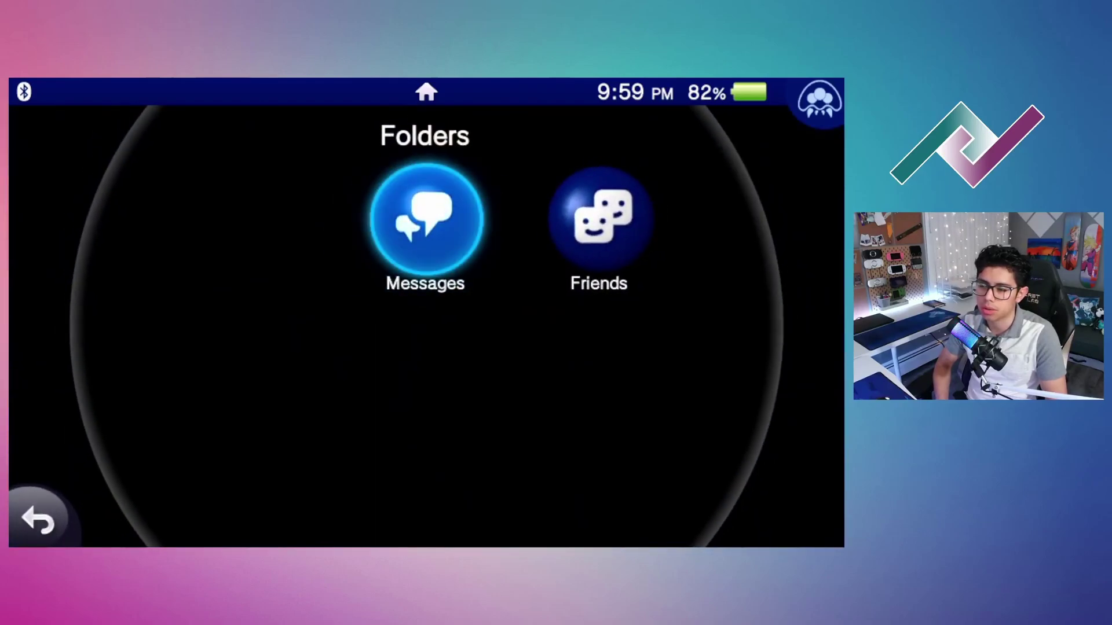
key(Escape)
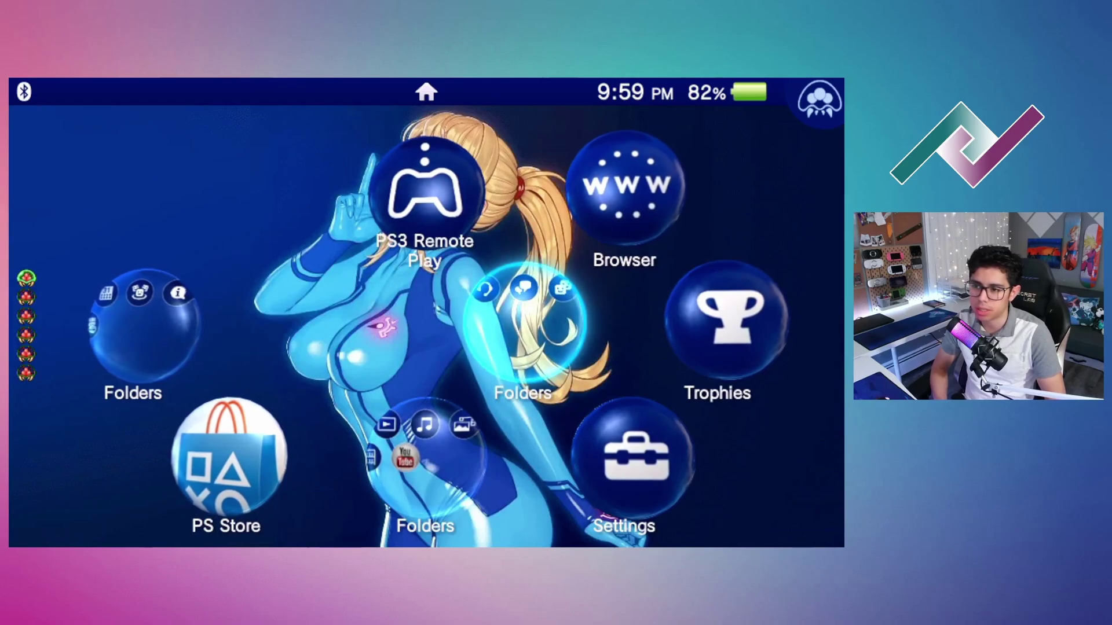
key(Return)
key(Right)
key(Escape)
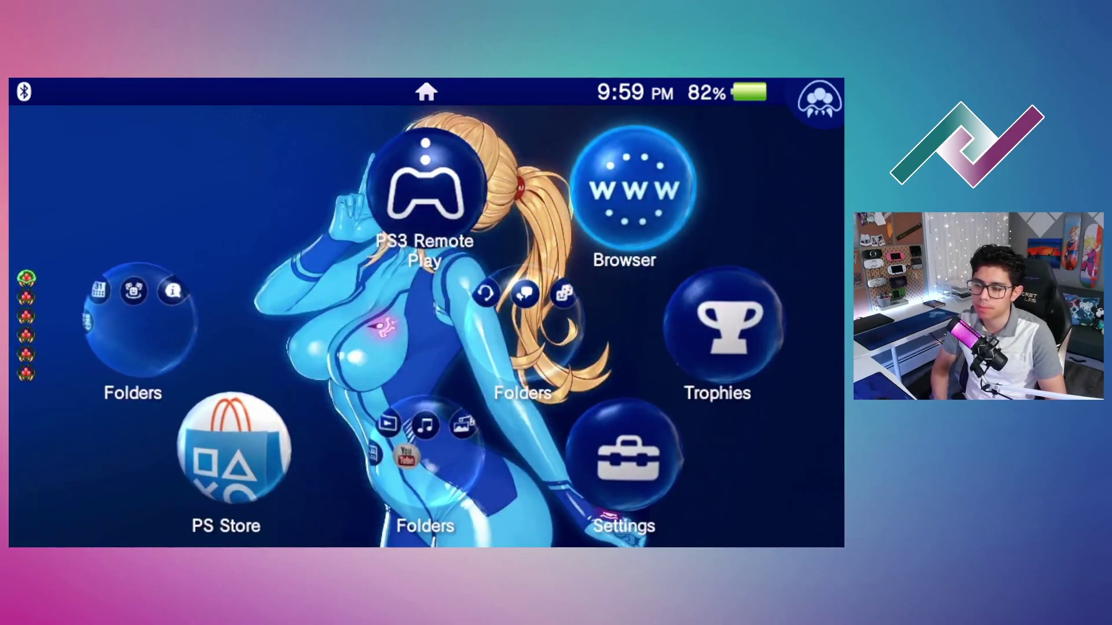
Step: Enter home screen editing and swap the Messages and Friends folder with the folder above PS Store
key(s)
key(s)
key(Left)
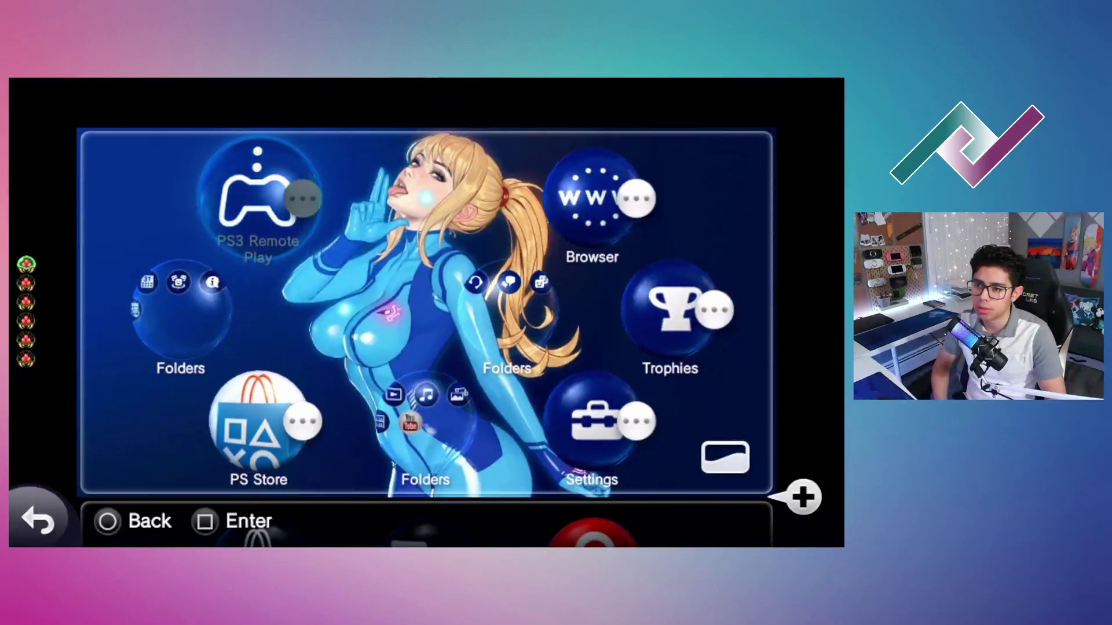
key(s)
key(Right)
key(Left)
key(Down)
key(Right)
key(Right)
key(Left)
key(Up)
key(Down)
key(s)
key(Left)
key(Left)
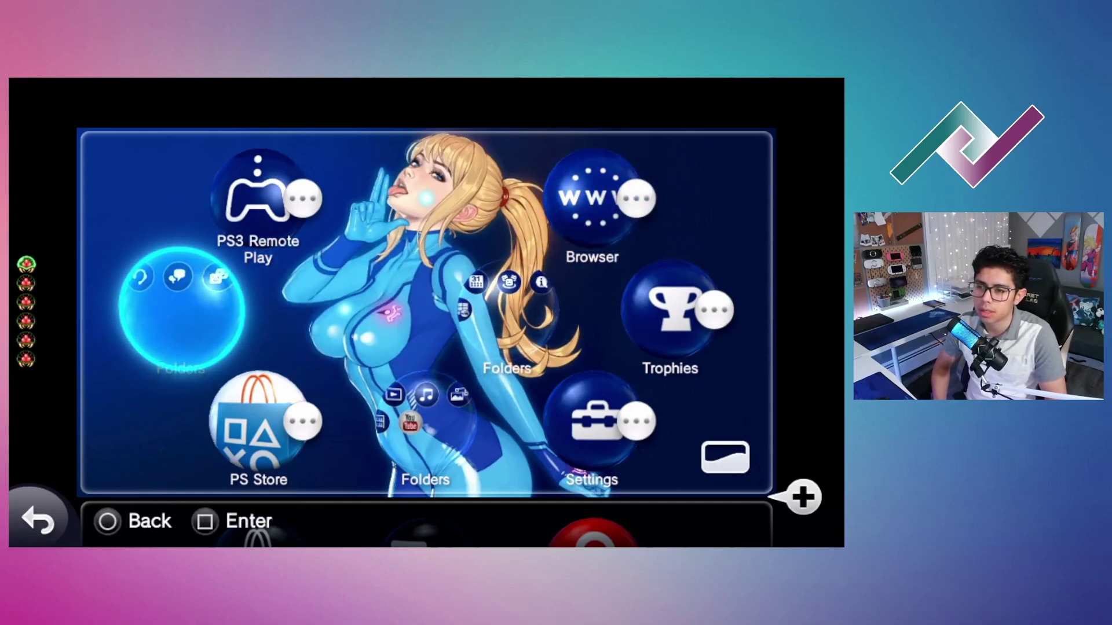
Step: Combine PS3 Remote Play with the Messages and Friends folder in the first slot of the page
key(z)
key(Down)
key(Up)
key(x)
key(Down)
key(Right)
key(Up)
key(Right)
key(Left)
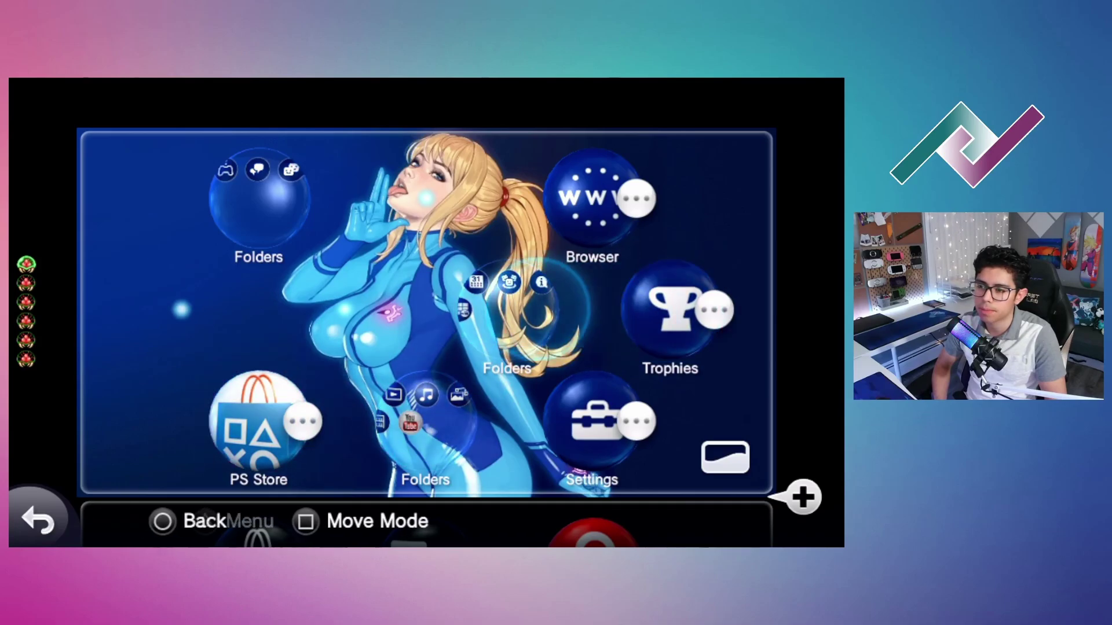
Step: Move the remaining center folder into the empty slot directly above PS Store
key(z)
key(Left)
key(Left)
key(x)
Step: Combine PS Store with the Videos and YouTube folder in PS Store's slot
key(Down)
key(Down)
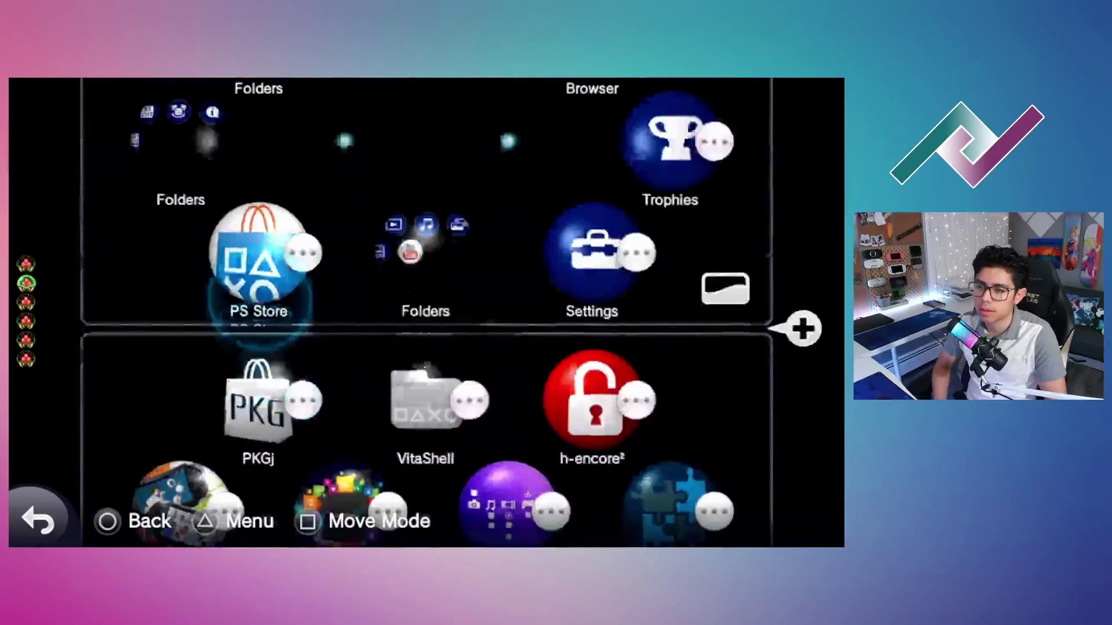
key(Up)
key(Up)
key(Down)
key(Right)
key(Right)
key(Left)
key(Left)
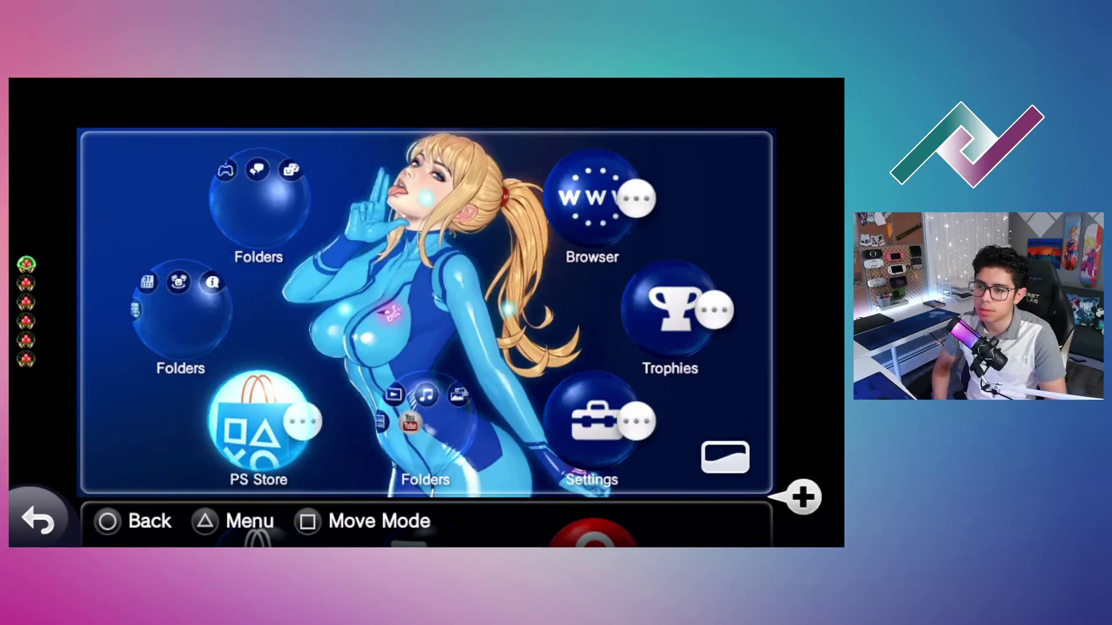
key(z)
key(Right)
key(x)
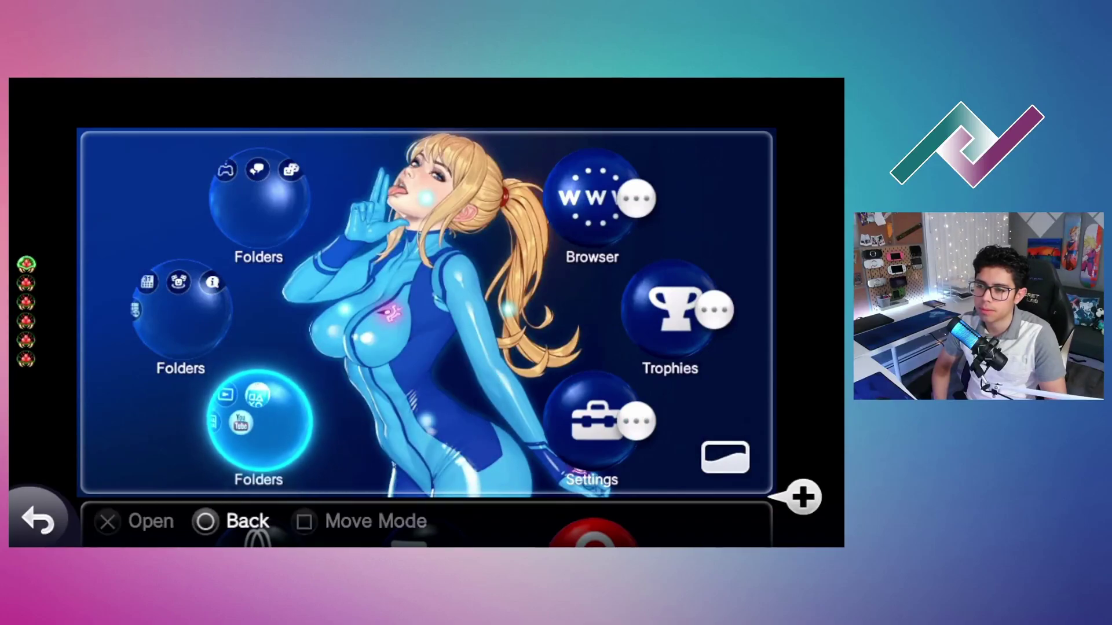
Step: Leave home screen editing and highlight Settings on the first page
key(Up)
key(Up)
key(Right)
key(c)
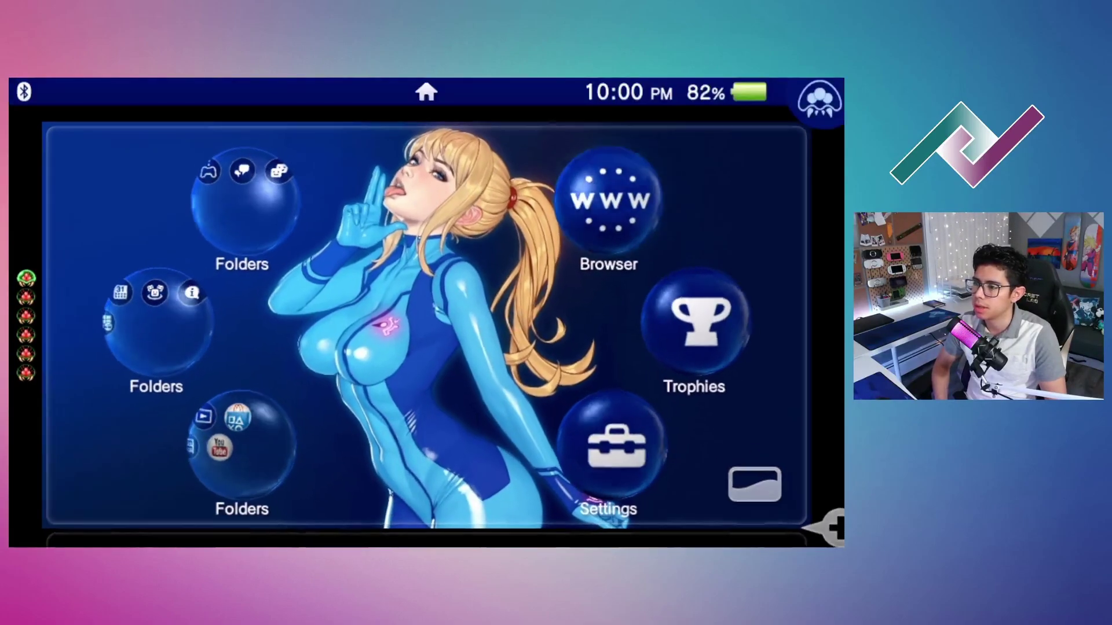
key(Down)
key(Down)
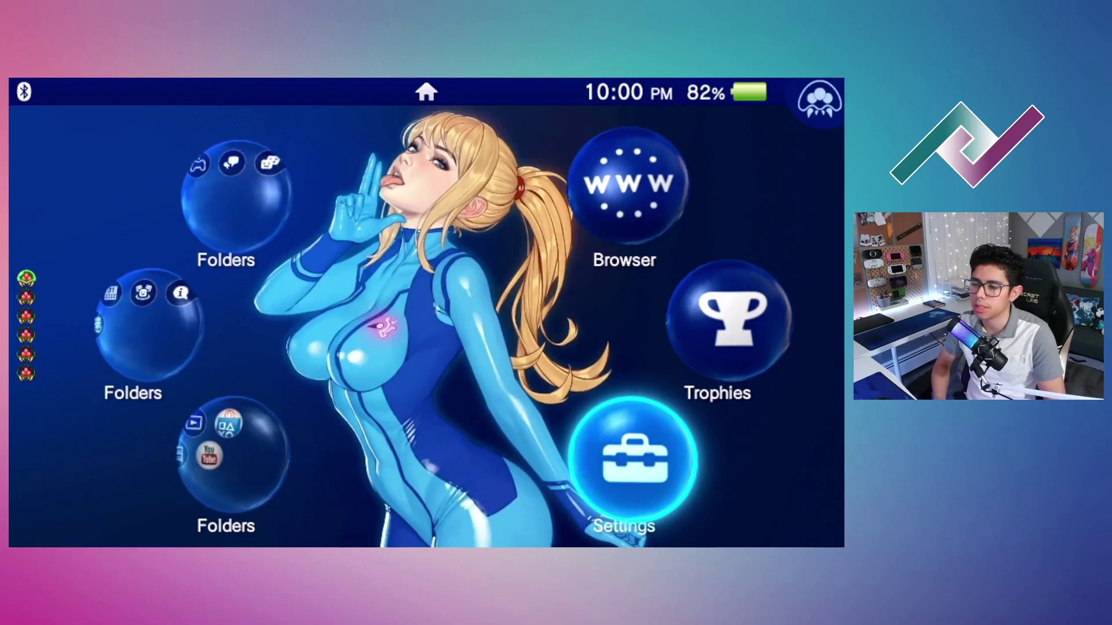